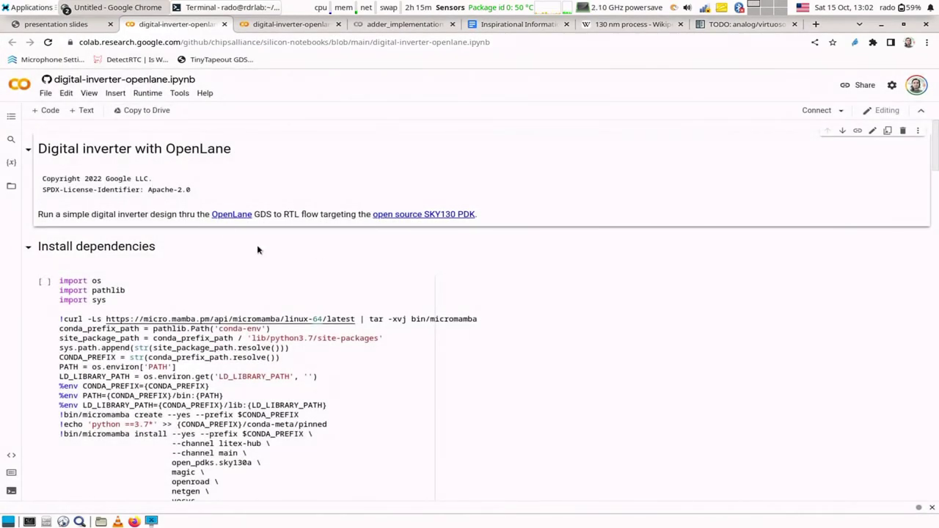
Run the Install dependencies cell of the digital-inverter-openlane notebook and confirm its execution.
{"action": "scroll", "coordinate": [549, 372], "scroll_direction": "down", "scroll_amount": 2}
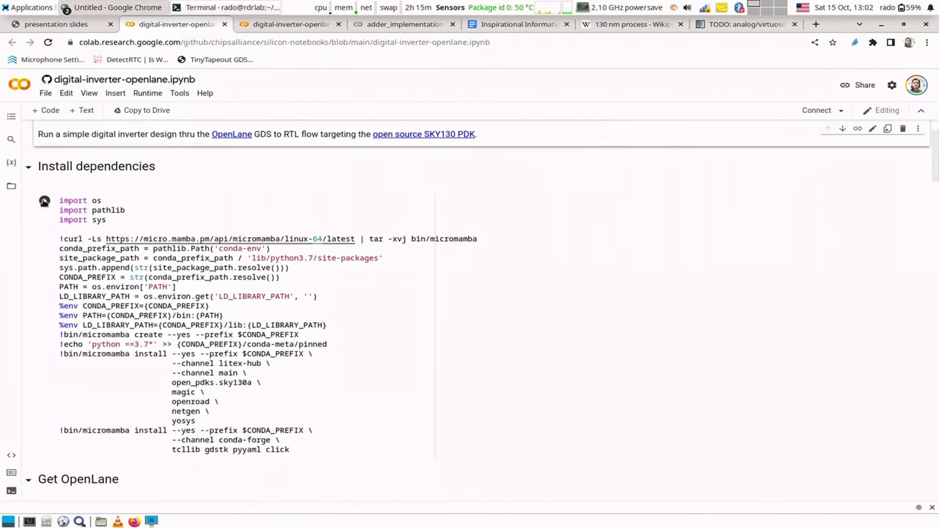
{"action": "scroll", "coordinate": [263, 232], "scroll_direction": "up", "scroll_amount": 2}
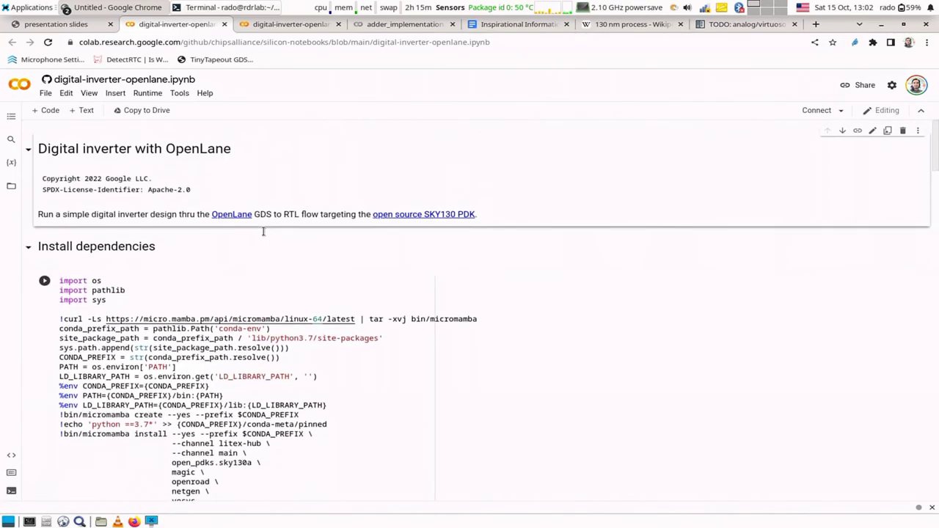
{"action": "scroll", "coordinate": [511, 400], "scroll_direction": "down", "scroll_amount": 1}
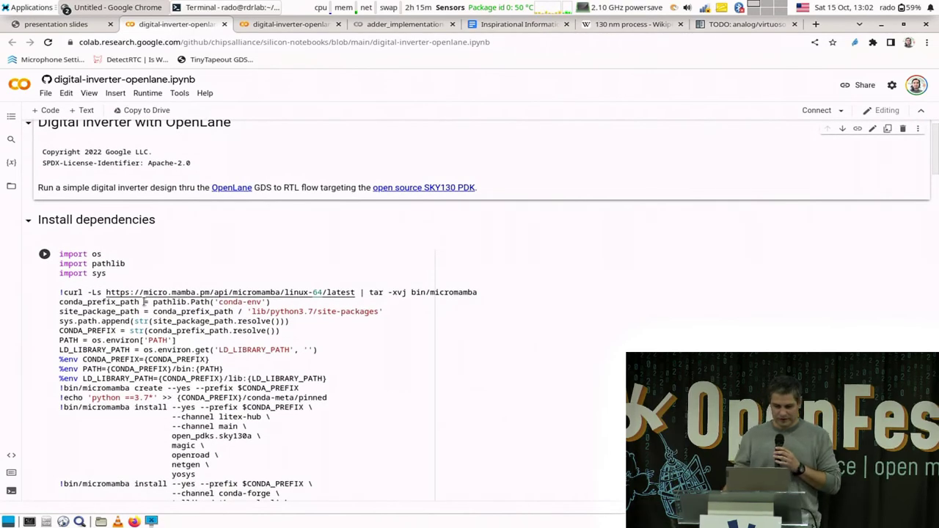
{"action": "scroll", "coordinate": [465, 388], "scroll_direction": "down", "scroll_amount": 2}
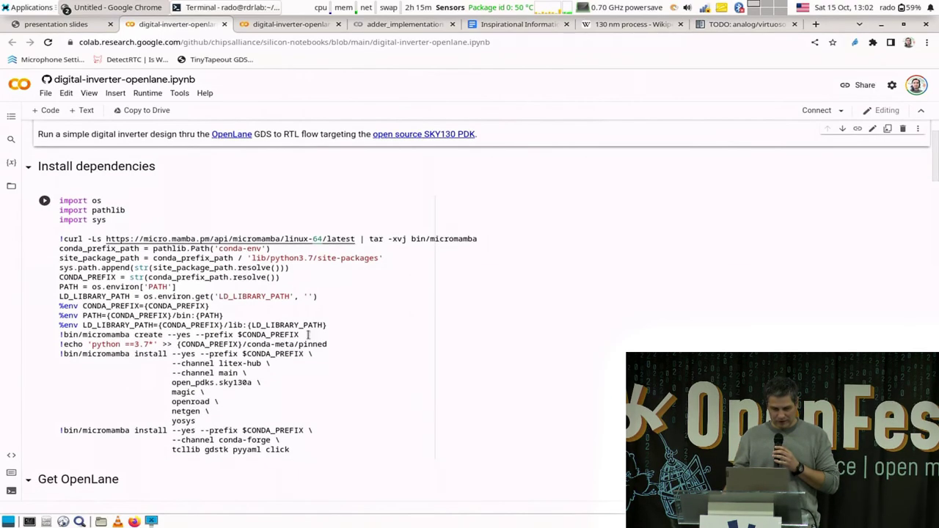
{"action": "scroll", "coordinate": [305, 296], "scroll_direction": "down", "scroll_amount": 6}
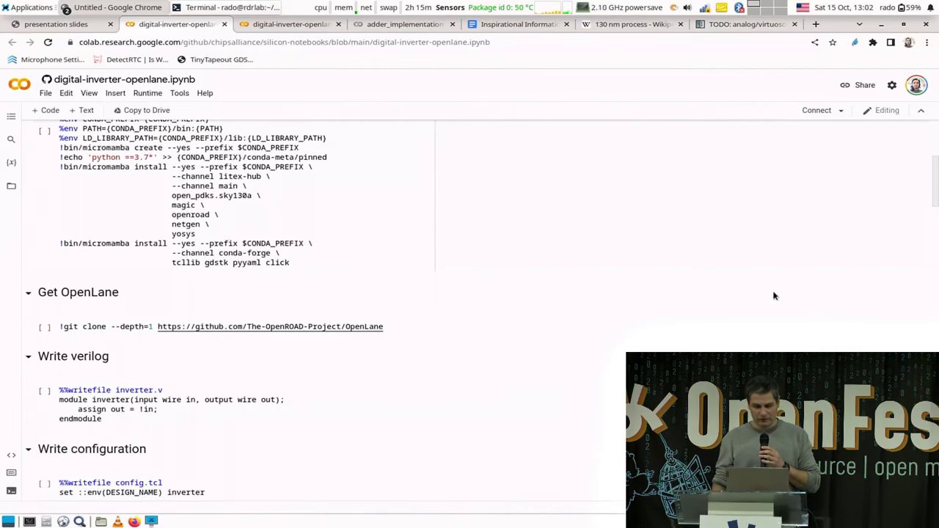
{"action": "scroll", "coordinate": [773, 293], "scroll_direction": "up", "scroll_amount": 7}
{"action": "scroll", "coordinate": [236, 323], "scroll_direction": "up", "scroll_amount": 1}
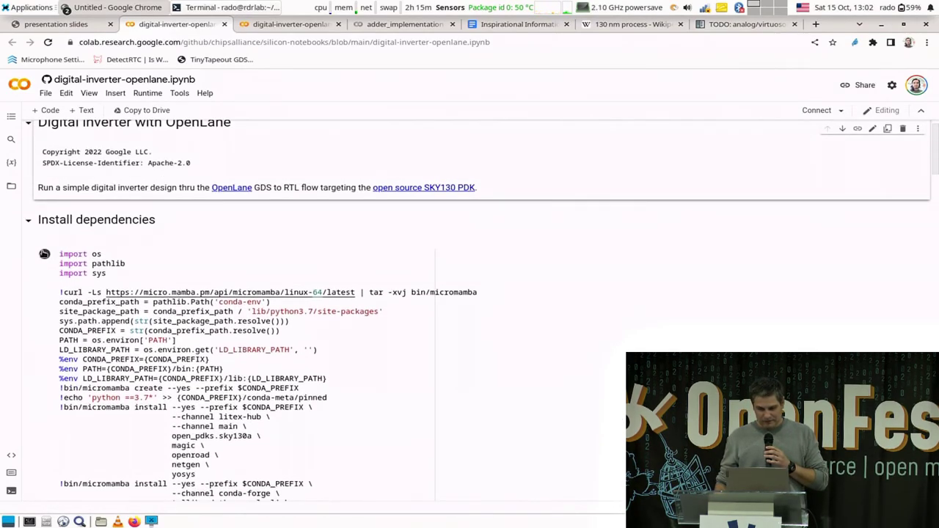
{"action": "left_click", "coordinate": [44, 254]}
{"action": "left_click", "coordinate": [605, 336]}
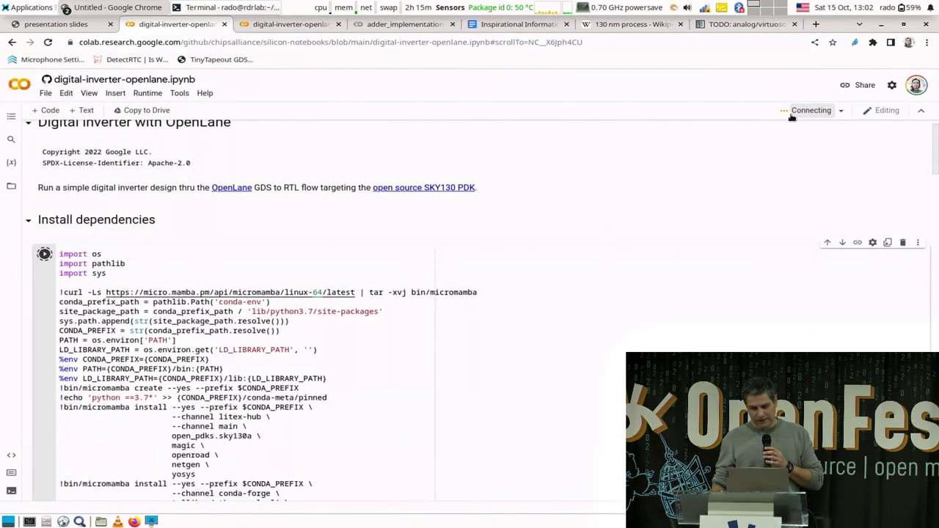
Skim the notebook from the install cell to the Run OpenLane Flow section, and check the dependency installation output.
{"action": "scroll", "coordinate": [726, 312], "scroll_direction": "down", "scroll_amount": 5}
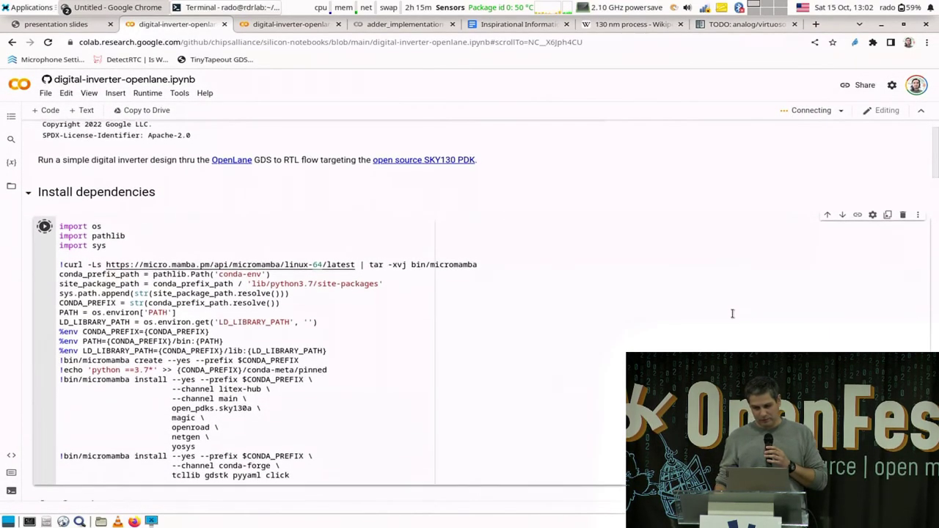
{"action": "scroll", "coordinate": [687, 304], "scroll_direction": "down", "scroll_amount": 7}
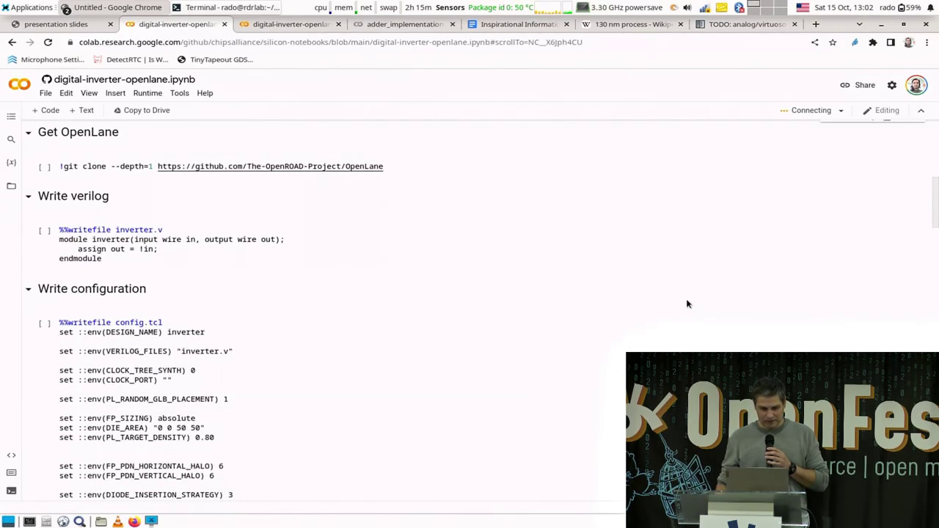
{"action": "scroll", "coordinate": [686, 300], "scroll_direction": "down", "scroll_amount": 1}
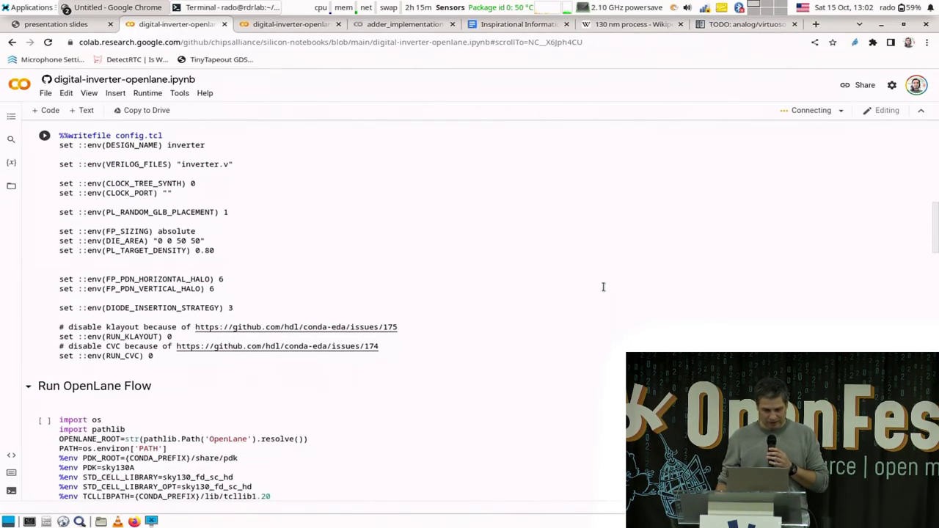
{"action": "scroll", "coordinate": [583, 314], "scroll_direction": "down", "scroll_amount": 5}
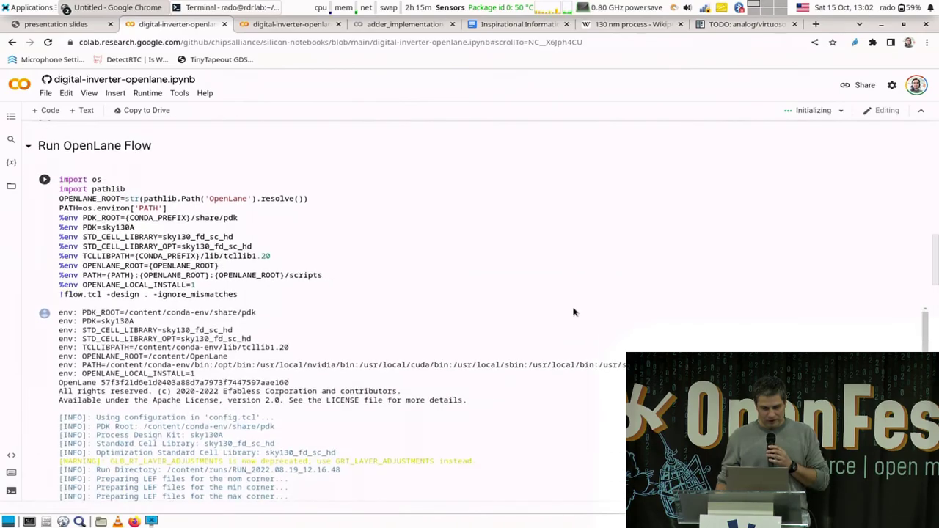
{"action": "scroll", "coordinate": [284, 253], "scroll_direction": "up", "scroll_amount": 7}
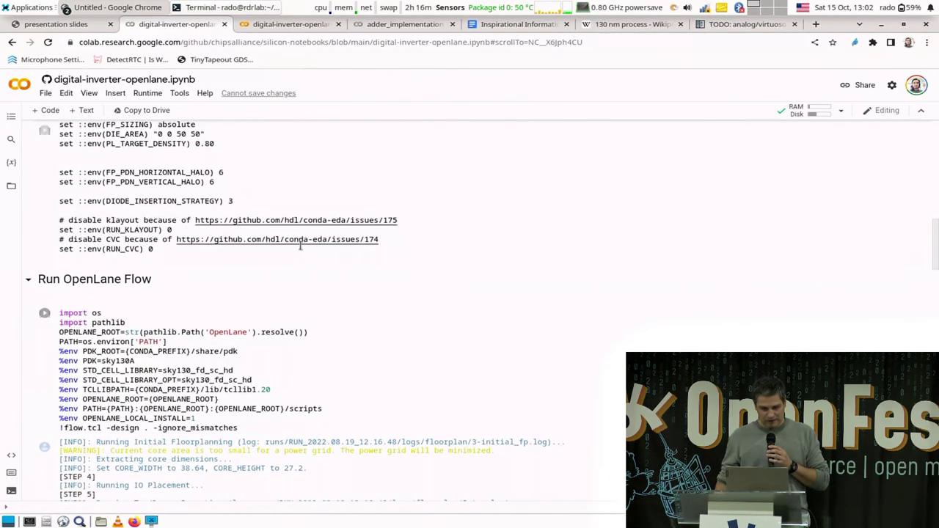
{"action": "scroll", "coordinate": [310, 236], "scroll_direction": "up", "scroll_amount": 2}
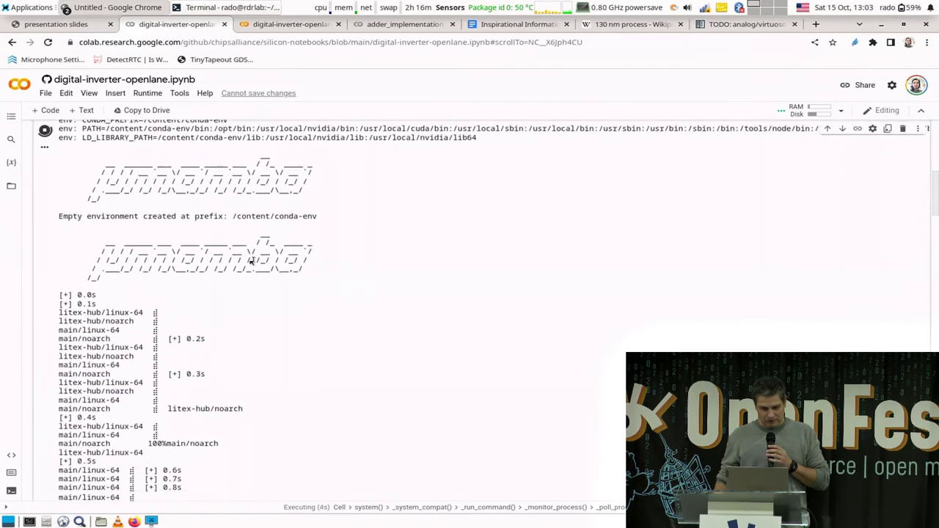
Review the inverter.v Verilog source, the config.tcl settings and the OpenLane flow script.
{"action": "scroll", "coordinate": [527, 377], "scroll_direction": "down", "scroll_amount": 5}
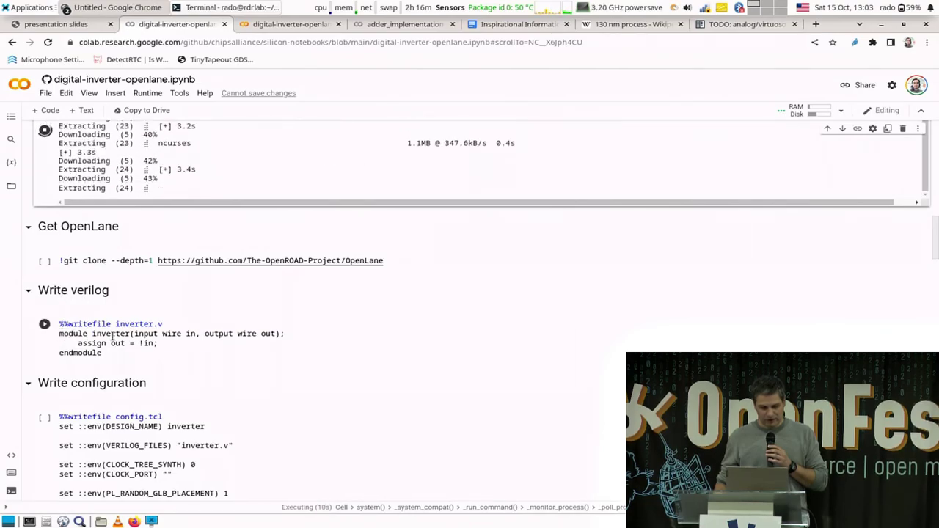
{"action": "scroll", "coordinate": [451, 338], "scroll_direction": "down", "scroll_amount": 2}
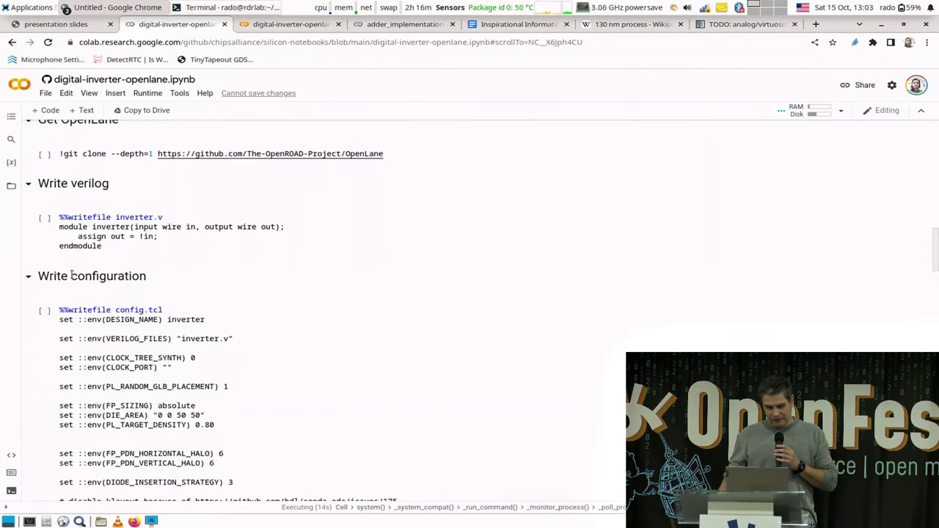
{"action": "scroll", "coordinate": [284, 367], "scroll_direction": "down", "scroll_amount": 3}
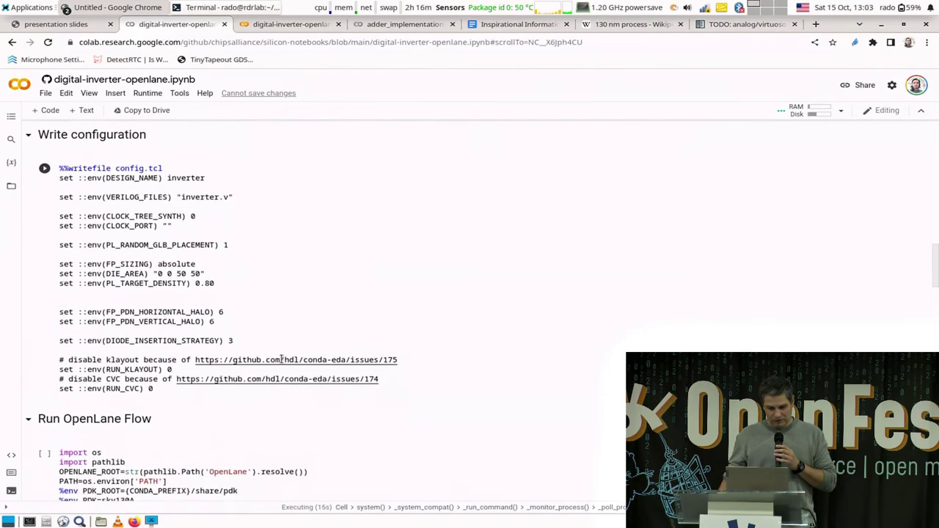
{"action": "scroll", "coordinate": [147, 235], "scroll_direction": "down", "scroll_amount": 1}
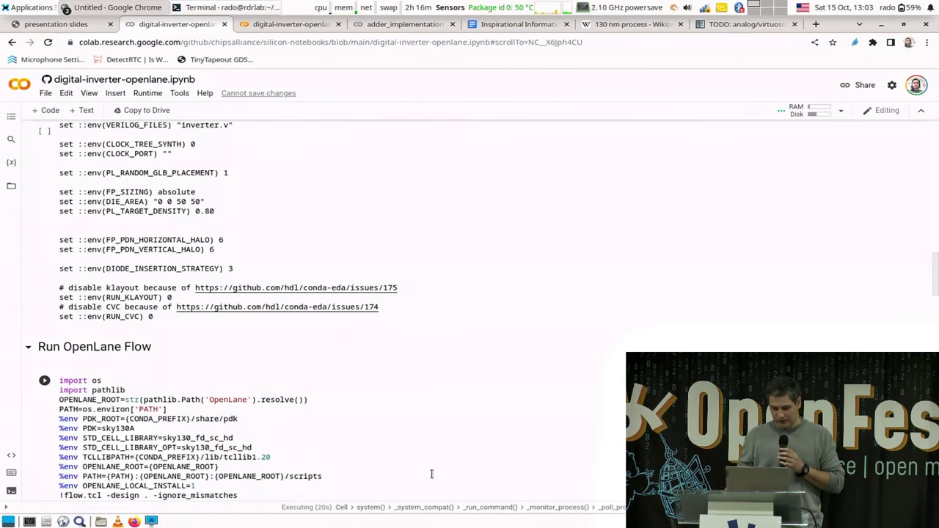
{"action": "scroll", "coordinate": [430, 473], "scroll_direction": "down", "scroll_amount": 4}
{"action": "scroll", "coordinate": [411, 338], "scroll_direction": "down", "scroll_amount": 2}
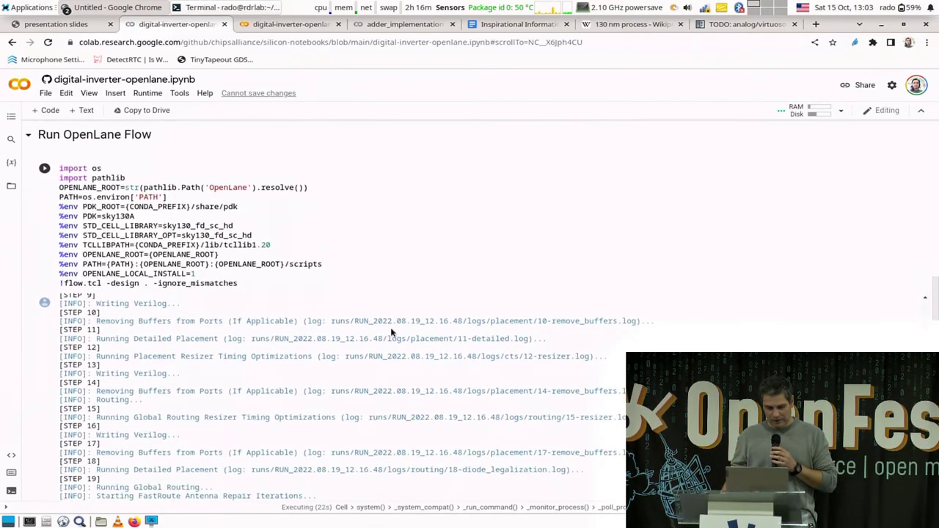
Examine the OpenLane flow log and the inverter layout image in the Display layout section.
{"action": "scroll", "coordinate": [857, 296], "scroll_direction": "down", "scroll_amount": 6}
{"action": "scroll", "coordinate": [381, 356], "scroll_direction": "down", "scroll_amount": 5}
{"action": "scroll", "coordinate": [380, 356], "scroll_direction": "down", "scroll_amount": 10}
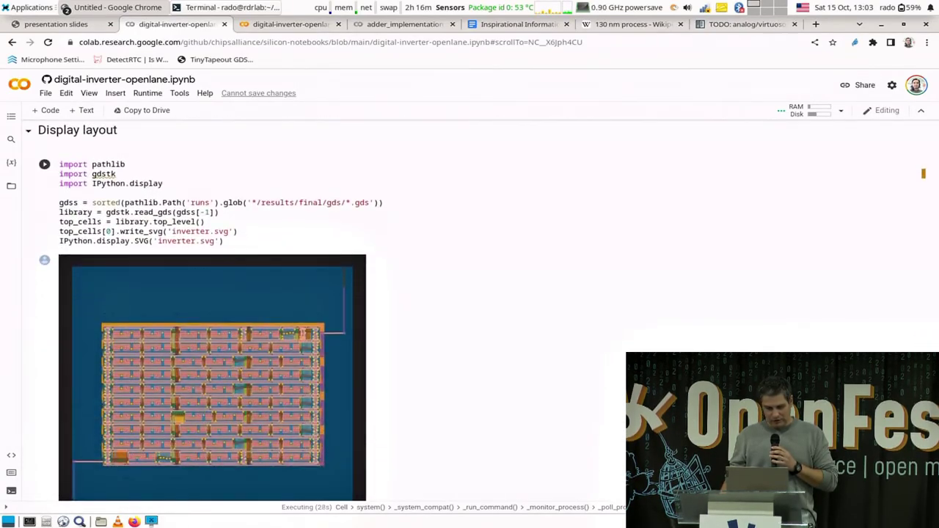
{"action": "scroll", "coordinate": [375, 373], "scroll_direction": "down", "scroll_amount": 2}
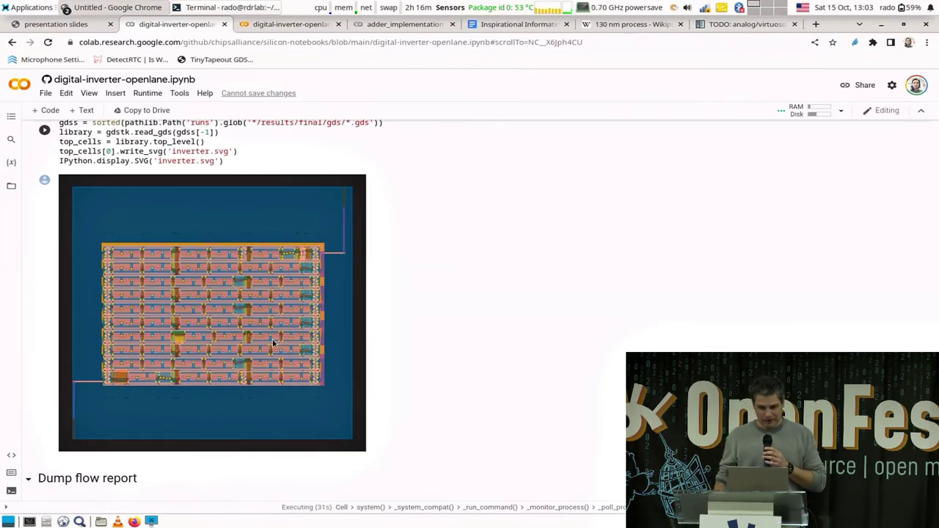
{"action": "scroll", "coordinate": [430, 276], "scroll_direction": "down", "scroll_amount": 9}
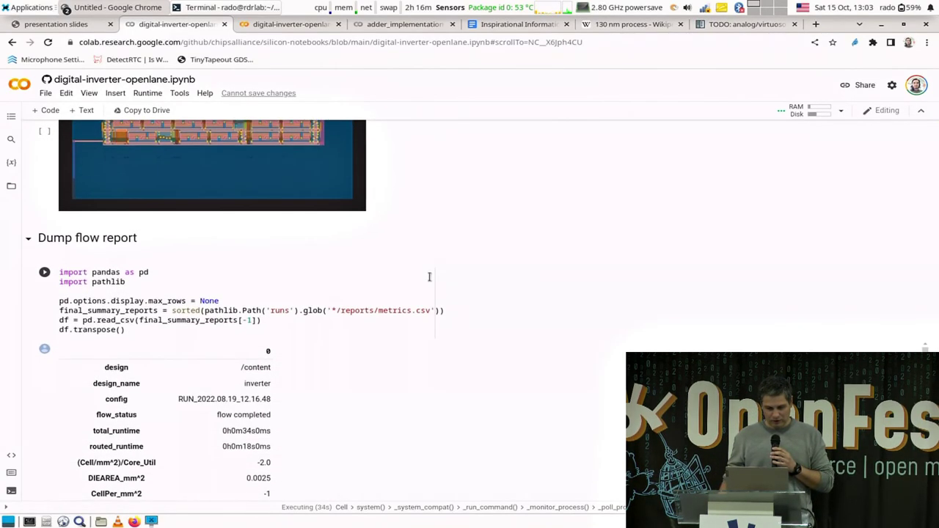
Examine the metrics table in the Dump flow report section, including the cell, power and clock entries.
{"action": "scroll", "coordinate": [187, 213], "scroll_direction": "up", "scroll_amount": 2}
{"action": "scroll", "coordinate": [555, 428], "scroll_direction": "down", "scroll_amount": 6}
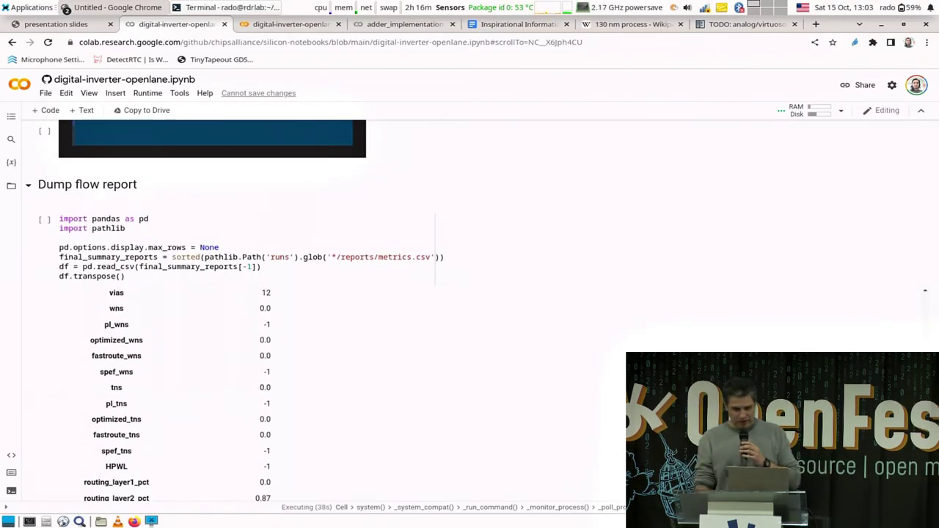
{"action": "scroll", "coordinate": [276, 420], "scroll_direction": "down", "scroll_amount": 10}
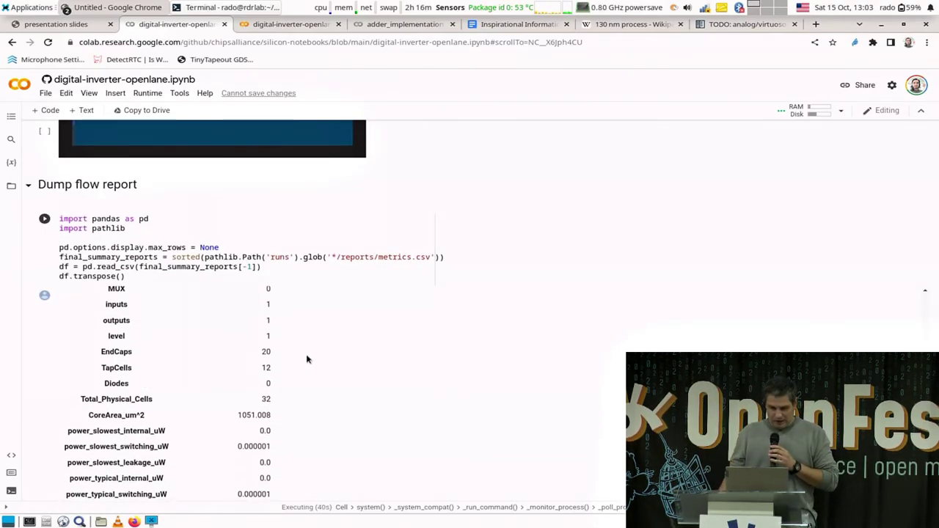
{"action": "scroll", "coordinate": [308, 359], "scroll_direction": "down", "scroll_amount": 3}
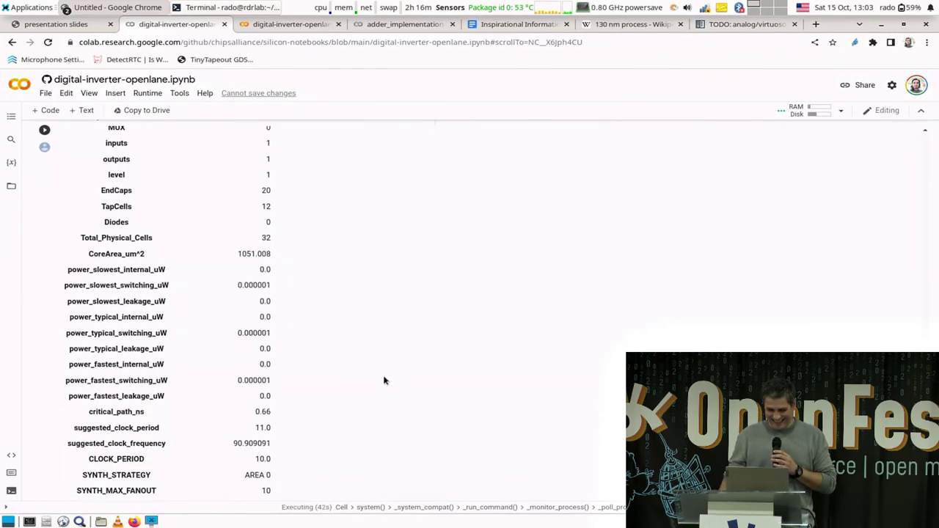
{"action": "scroll", "coordinate": [440, 383], "scroll_direction": "down", "scroll_amount": 5}
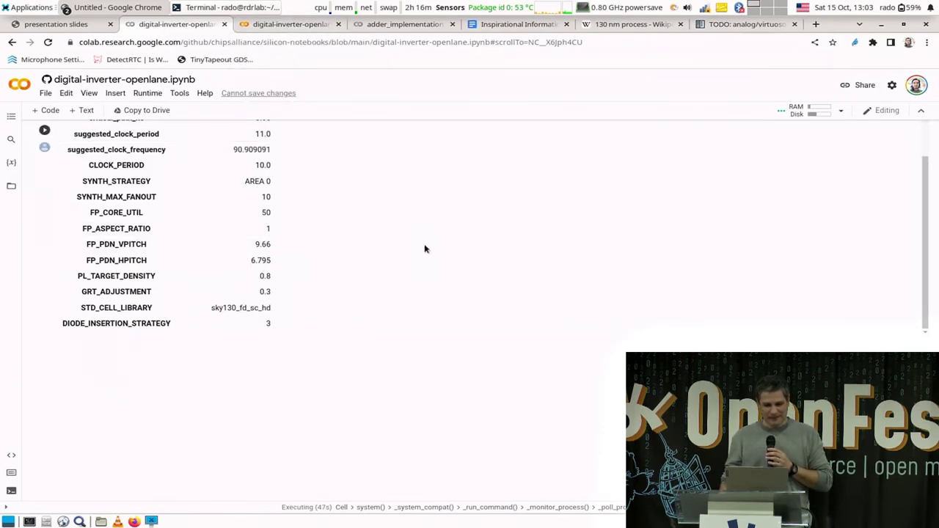
{"action": "scroll", "coordinate": [424, 248], "scroll_direction": "up", "scroll_amount": 2}
{"action": "scroll", "coordinate": [424, 249], "scroll_direction": "up", "scroll_amount": 2}
{"action": "scroll", "coordinate": [822, 314], "scroll_direction": "up", "scroll_amount": 3}
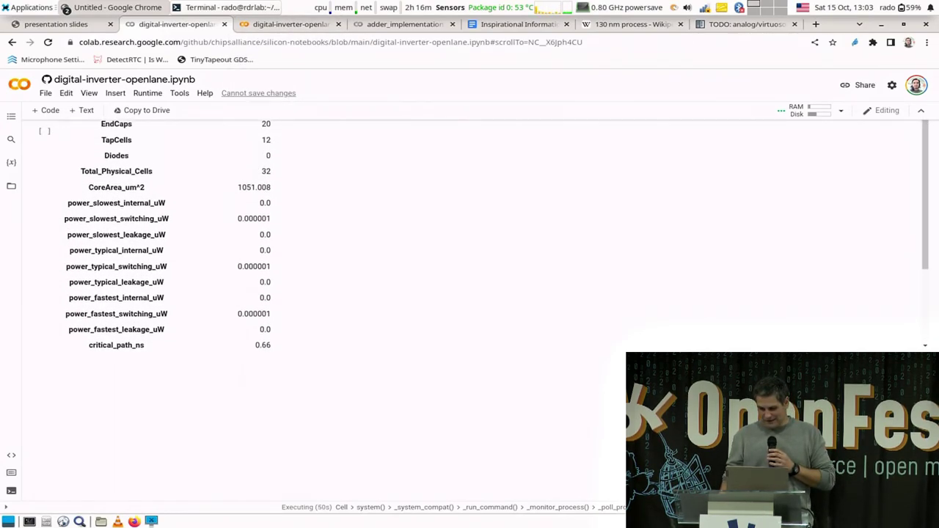
{"action": "scroll", "coordinate": [436, 343], "scroll_direction": "up", "scroll_amount": 6}
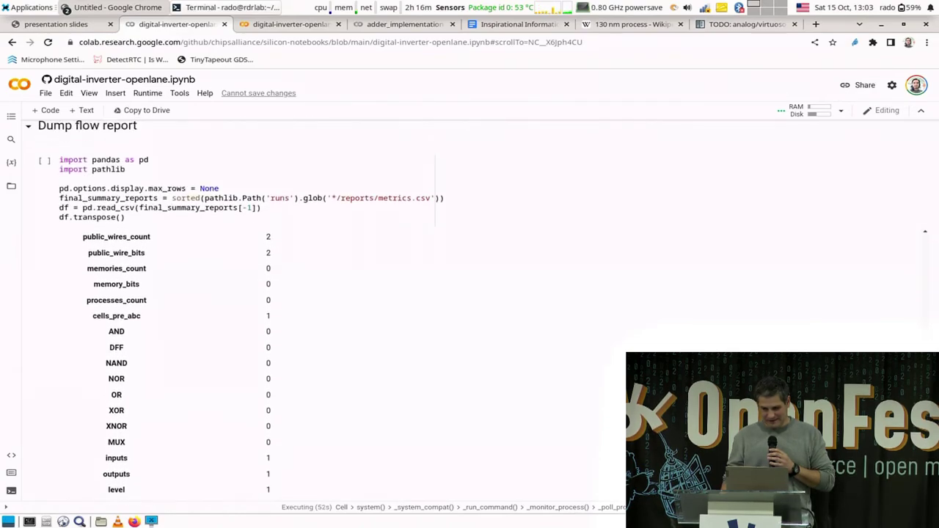
{"action": "left_click", "coordinate": [152, 256]}
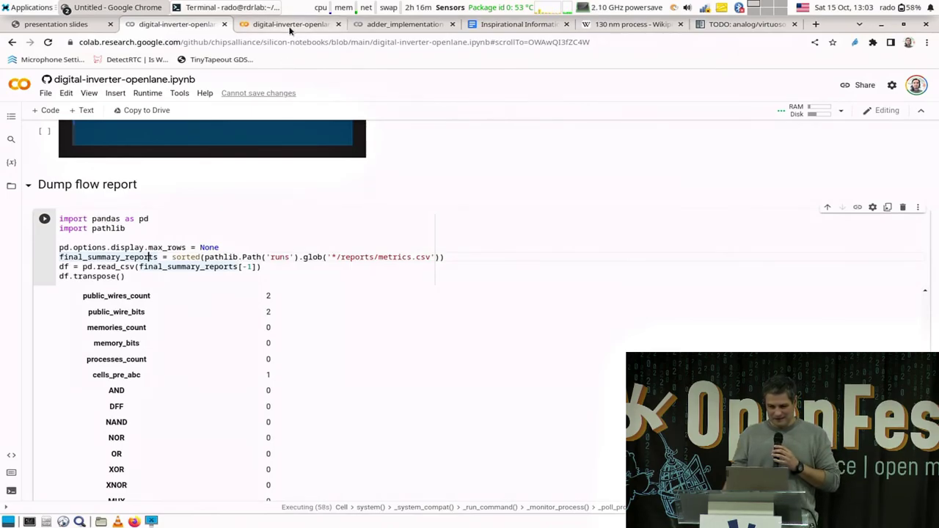
Reconnect the runtime of the adder_implementation notebook, and inspect its chip layout and the result-comparison cells at the end.
{"action": "left_click", "coordinate": [396, 26]}
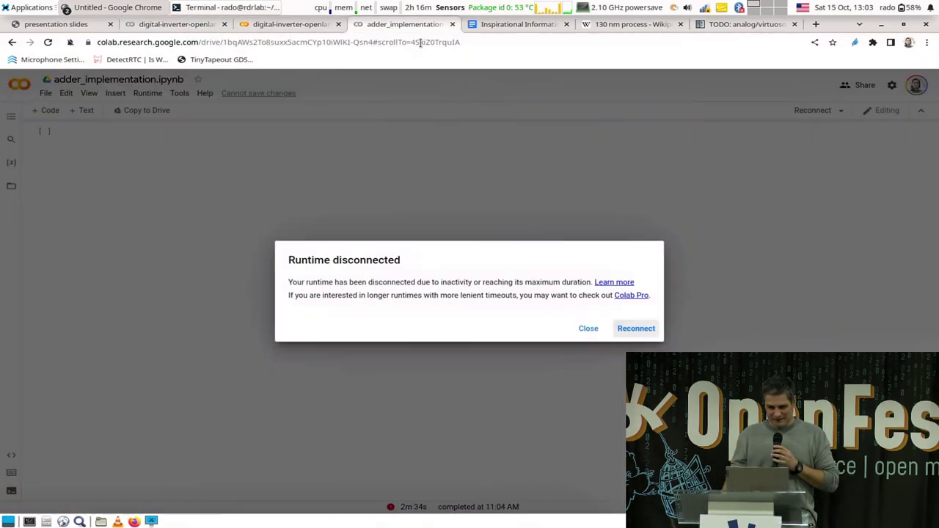
{"action": "left_click", "coordinate": [643, 332]}
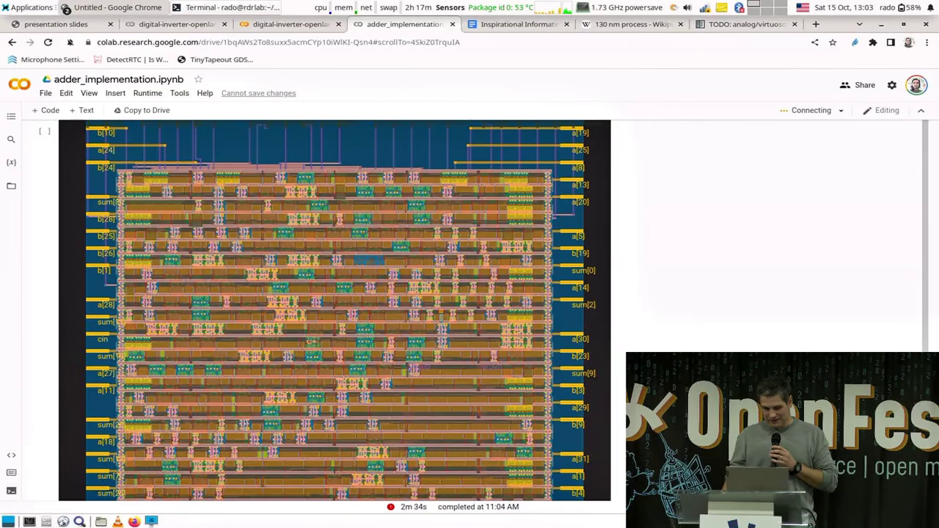
{"action": "scroll", "coordinate": [935, 306], "scroll_direction": "down", "scroll_amount": 15}
{"action": "left_click_drag", "start_coordinate": [935, 306], "coordinate": [936, 436]}
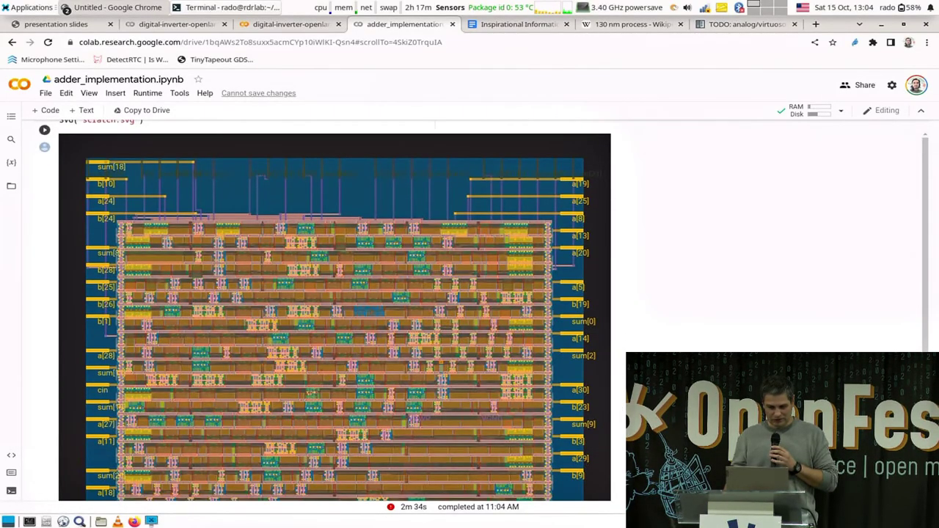
{"action": "scroll", "coordinate": [683, 338], "scroll_direction": "down", "scroll_amount": 7}
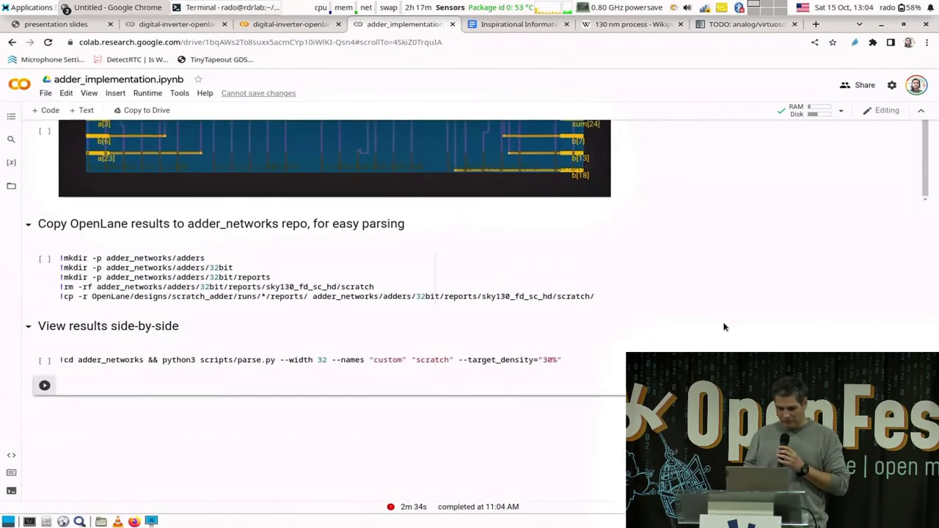
{"action": "scroll", "coordinate": [724, 326], "scroll_direction": "down", "scroll_amount": 2}
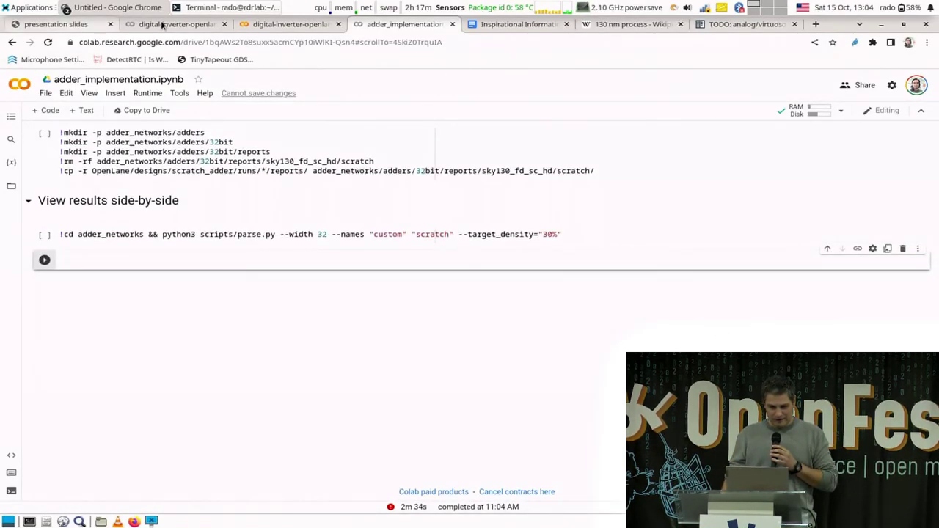
Return to the presentation slides, advance past the LibrEDA slide and open the efabless open shuttle program page.
{"action": "left_click", "coordinate": [44, 25]}
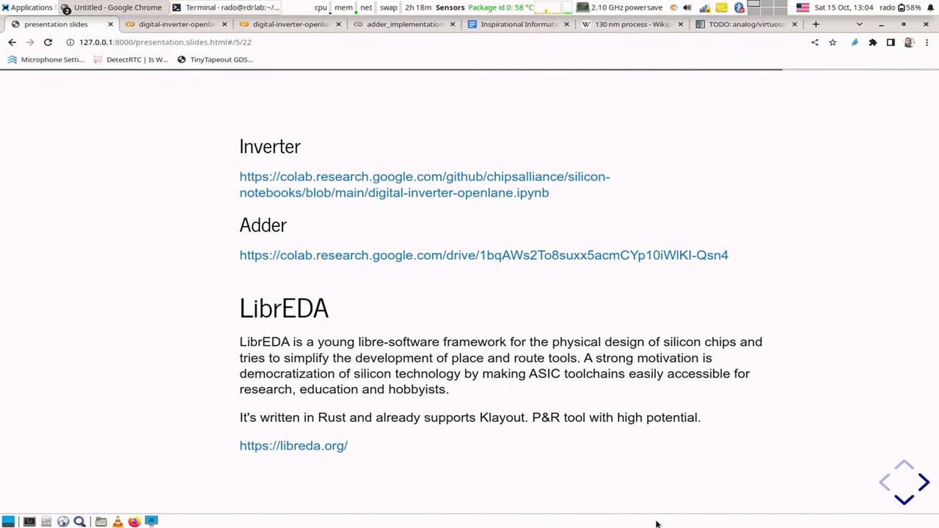
{"action": "key", "text": "Down"}
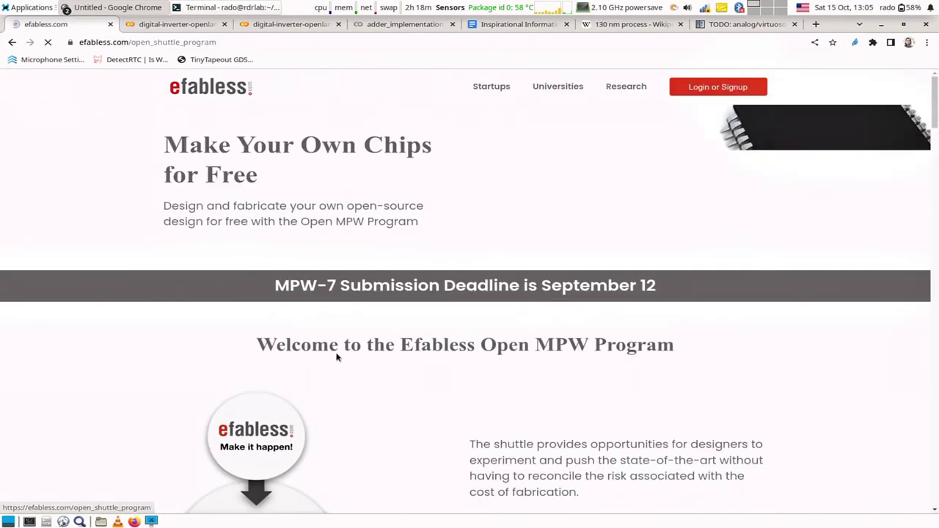
Examine the MPW sponsorship diagram, the OpenLane flow and the Caravel integration section of the open shuttle program page.
{"action": "scroll", "coordinate": [418, 328], "scroll_direction": "down", "scroll_amount": 7}
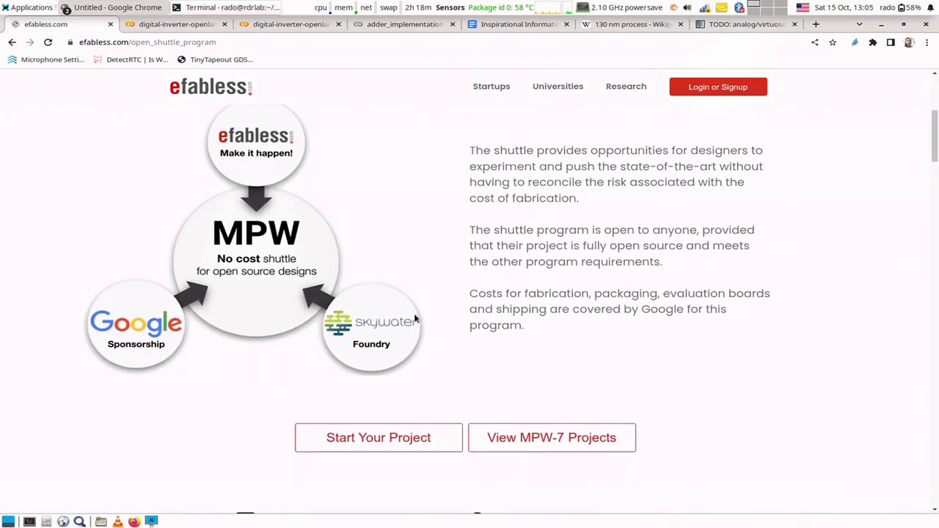
{"action": "scroll", "coordinate": [414, 316], "scroll_direction": "down", "scroll_amount": 8}
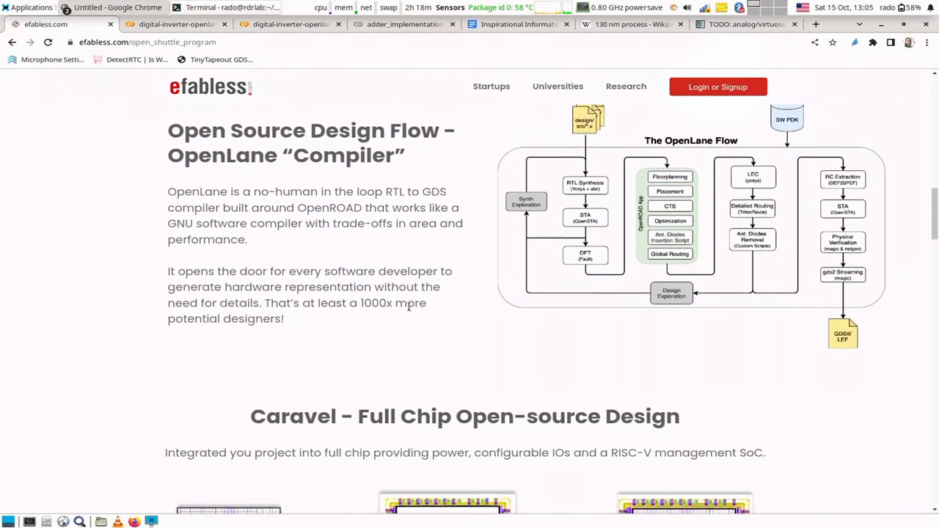
{"action": "scroll", "coordinate": [389, 343], "scroll_direction": "down", "scroll_amount": 1}
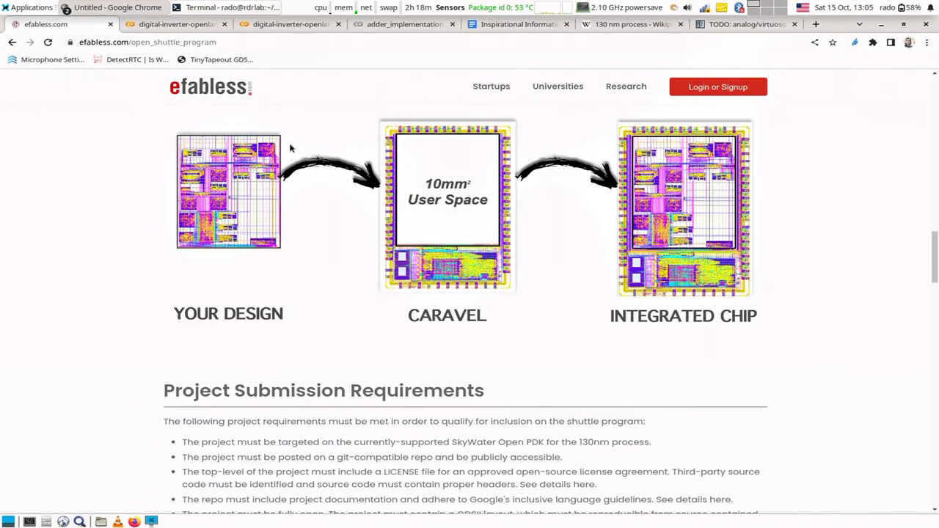
Return to the Efabless Open Shuttle Program slide and open the platform.efabless.com/projects/public link in a new tab.
{"action": "left_click", "coordinate": [13, 44]}
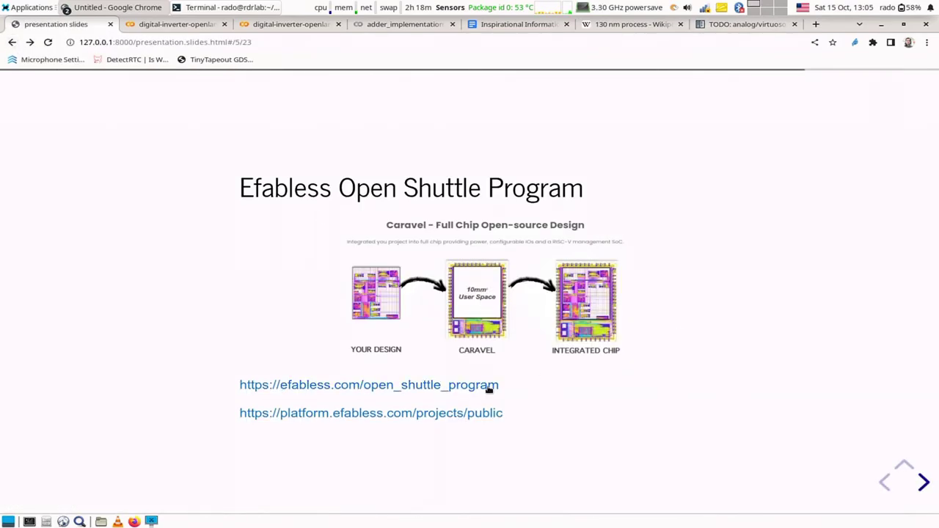
{"action": "right_click", "coordinate": [363, 415]}
{"action": "left_click", "coordinate": [396, 423]}
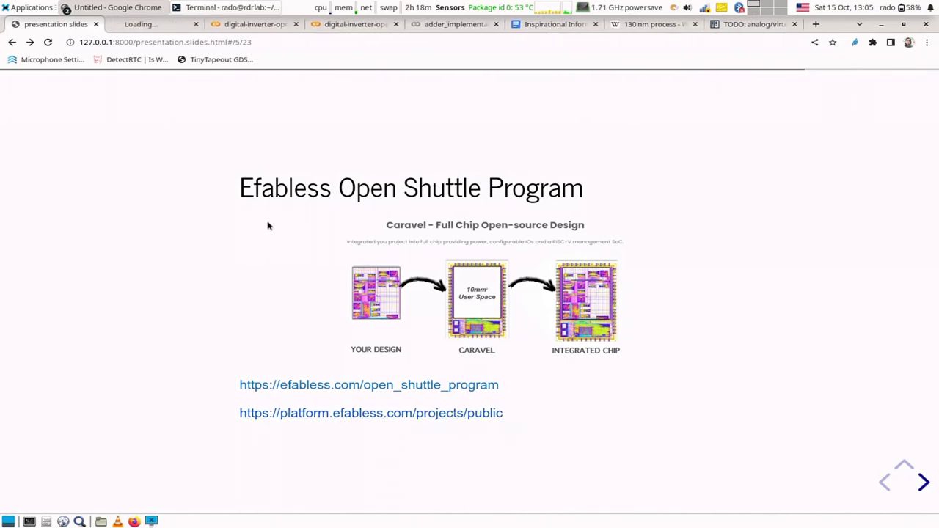
{"action": "left_click", "coordinate": [154, 25]}
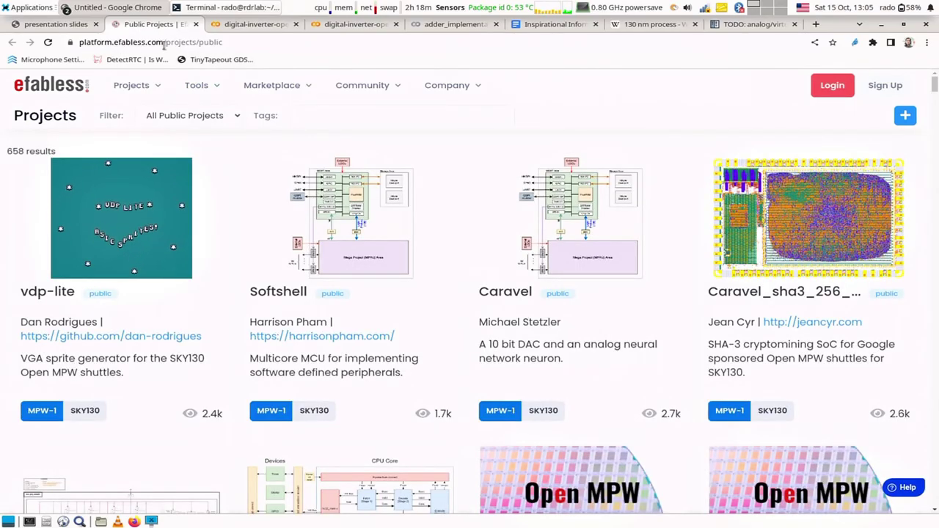
Inspect the public projects address and the shuttle options in the project filter, keeping All Public Projects selected.
{"action": "left_click_drag", "start_coordinate": [171, 42], "coordinate": [222, 41]}
{"action": "left_click", "coordinate": [249, 41]}
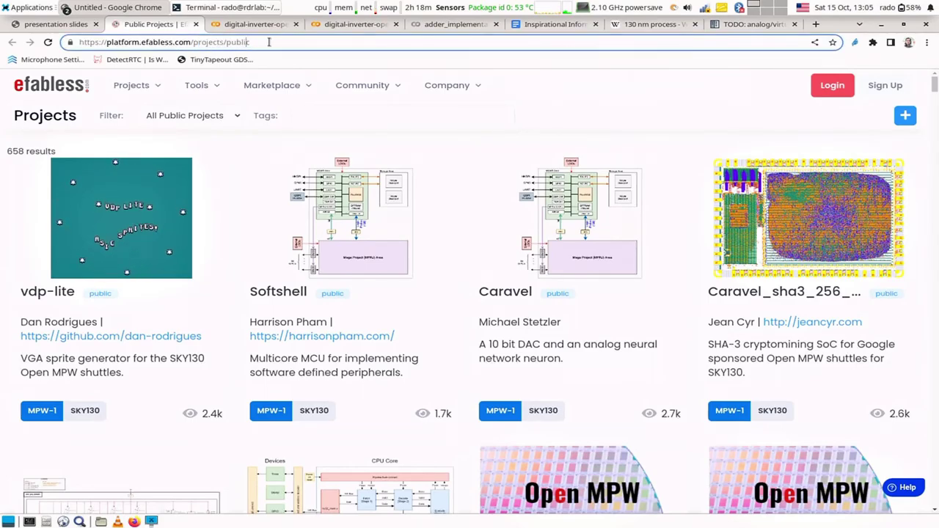
{"action": "left_click", "coordinate": [234, 117]}
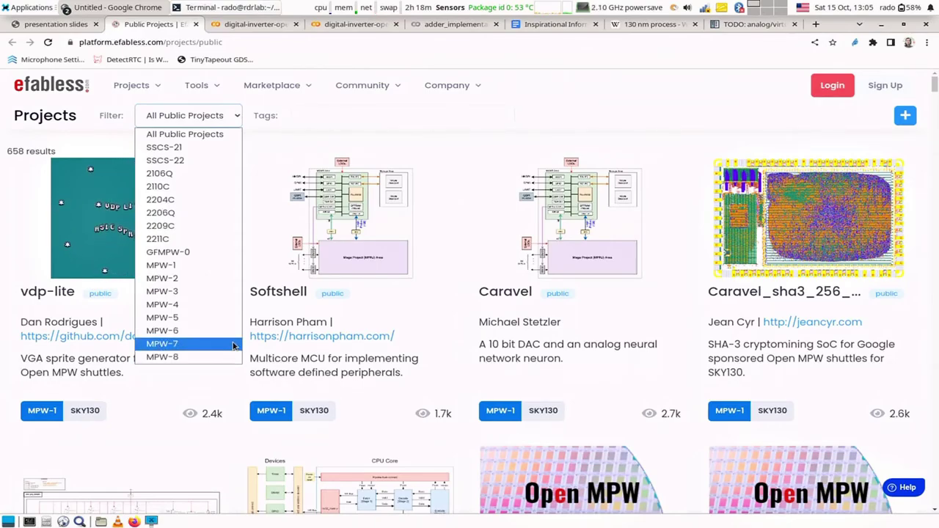
{"action": "left_click", "coordinate": [439, 122]}
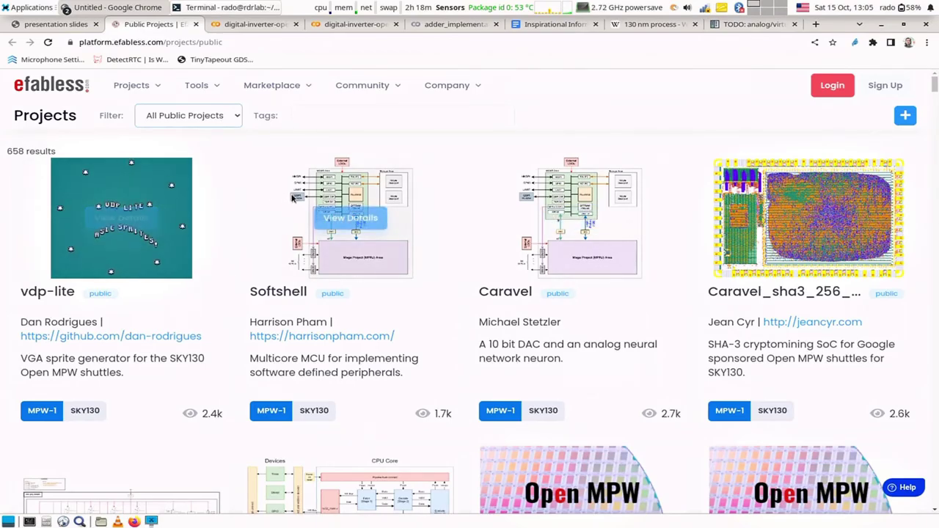
Browse the MPW-1 projects in the public list down to the Caravel-OpenFPGA-EF and Chameleon SoC designs.
{"action": "scroll", "coordinate": [654, 339], "scroll_direction": "down", "scroll_amount": 3}
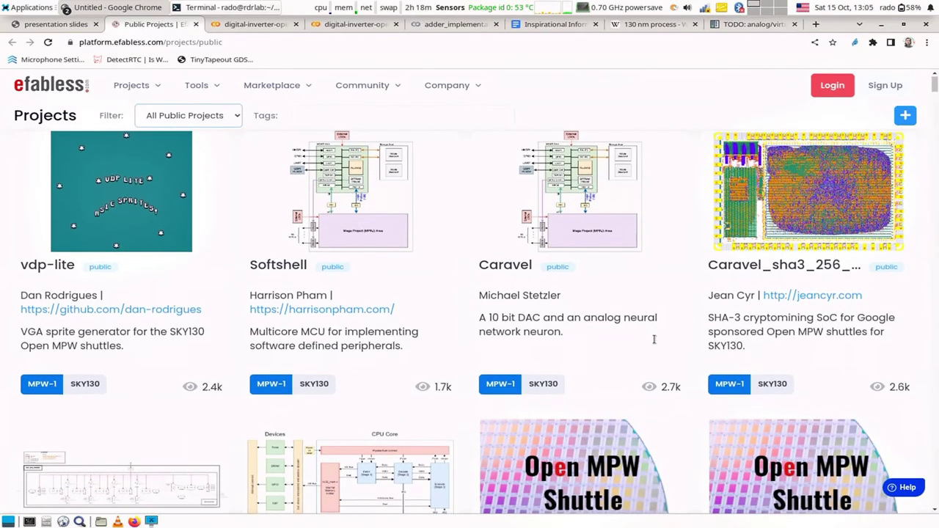
{"action": "scroll", "coordinate": [654, 338], "scroll_direction": "down", "scroll_amount": 5}
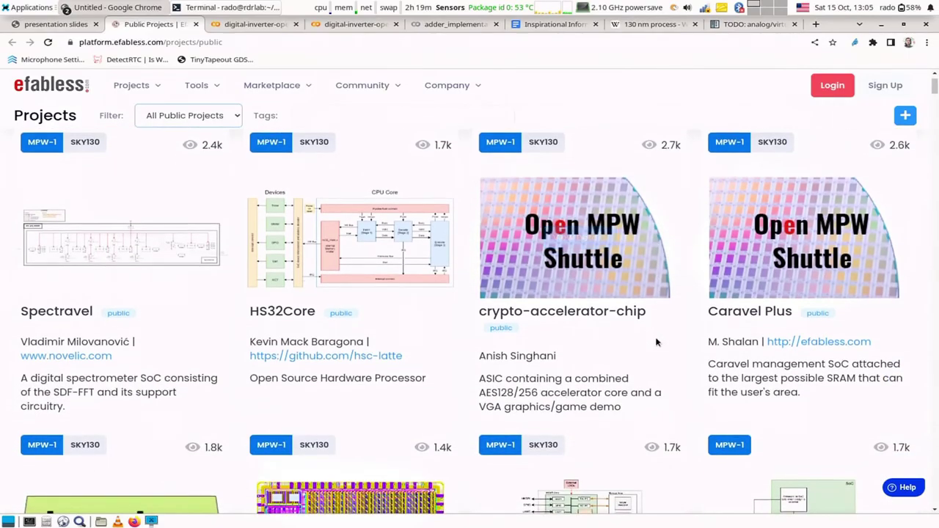
{"action": "scroll", "coordinate": [658, 339], "scroll_direction": "down", "scroll_amount": 6}
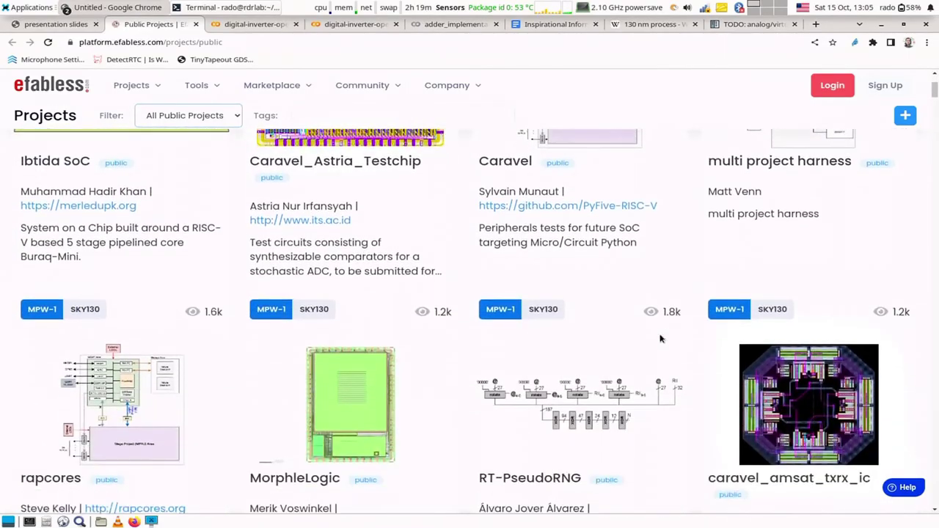
{"action": "scroll", "coordinate": [660, 341], "scroll_direction": "down", "scroll_amount": 2}
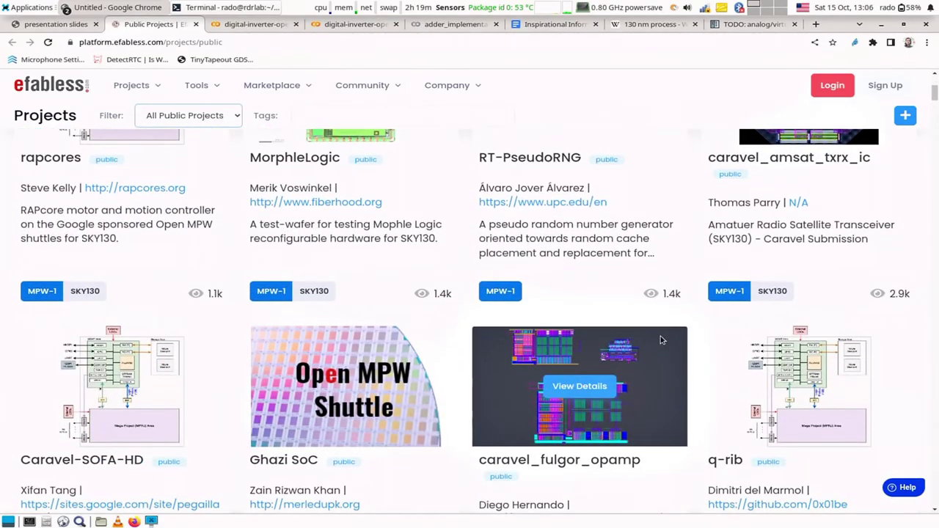
{"action": "scroll", "coordinate": [660, 340], "scroll_direction": "down", "scroll_amount": 5}
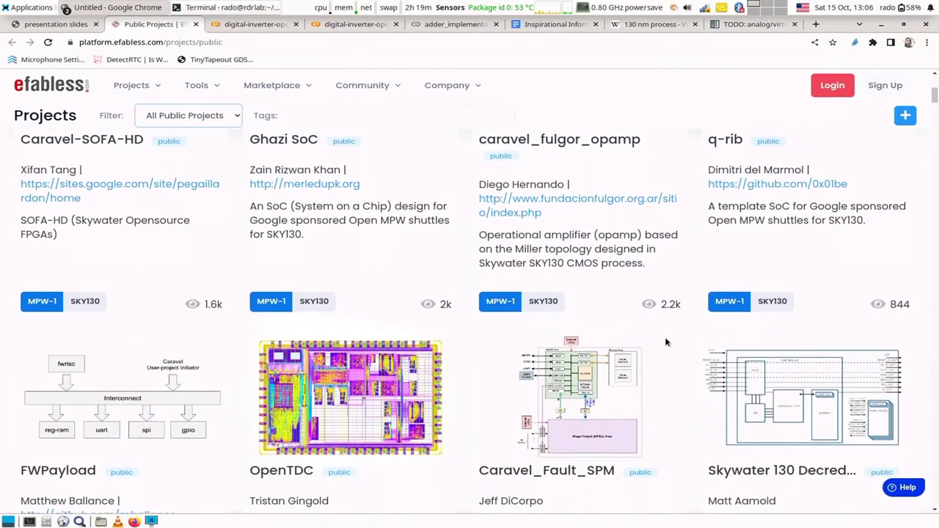
{"action": "scroll", "coordinate": [664, 342], "scroll_direction": "down", "scroll_amount": 2}
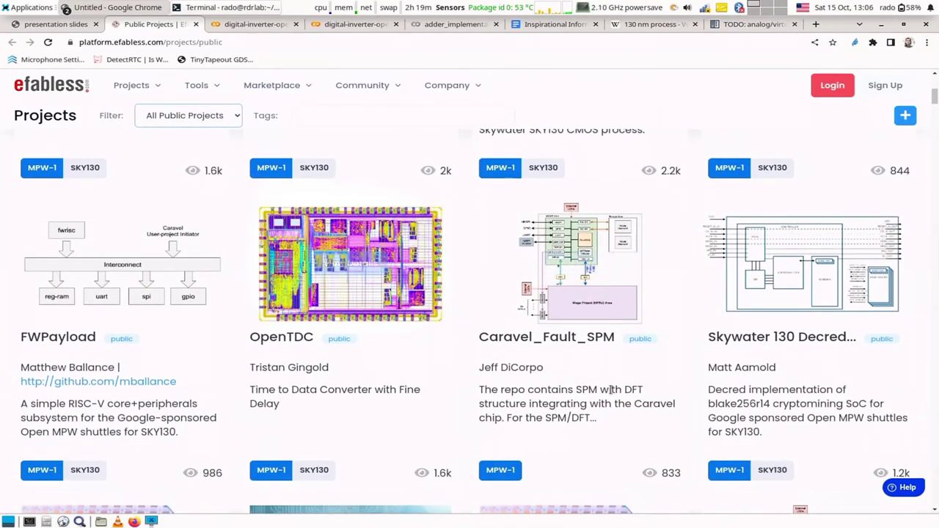
{"action": "scroll", "coordinate": [498, 339], "scroll_direction": "down", "scroll_amount": 6}
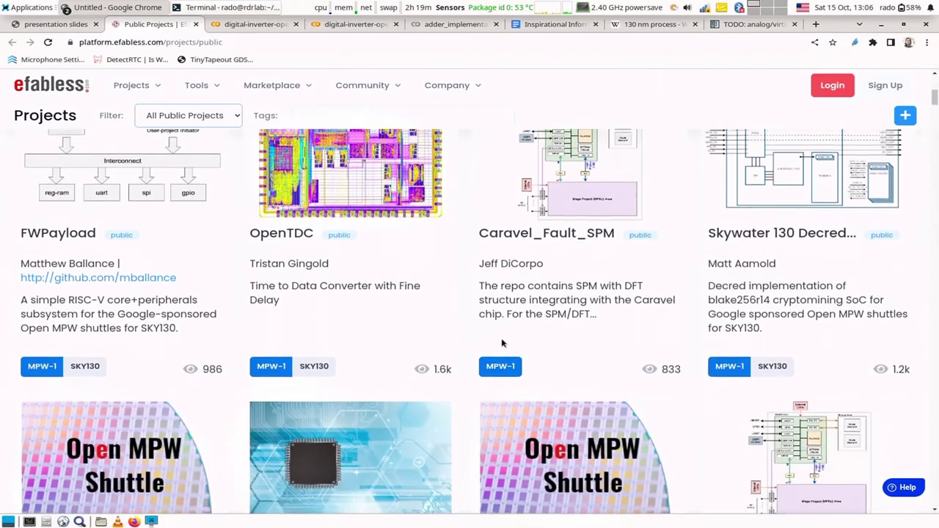
{"action": "scroll", "coordinate": [501, 335], "scroll_direction": "down", "scroll_amount": 4}
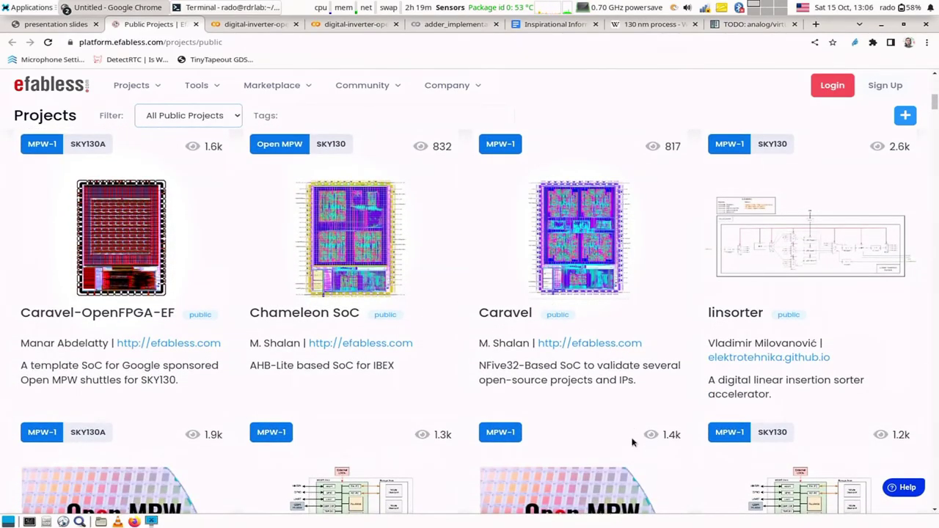
{"action": "mouse_move", "coordinate": [121, 236]}
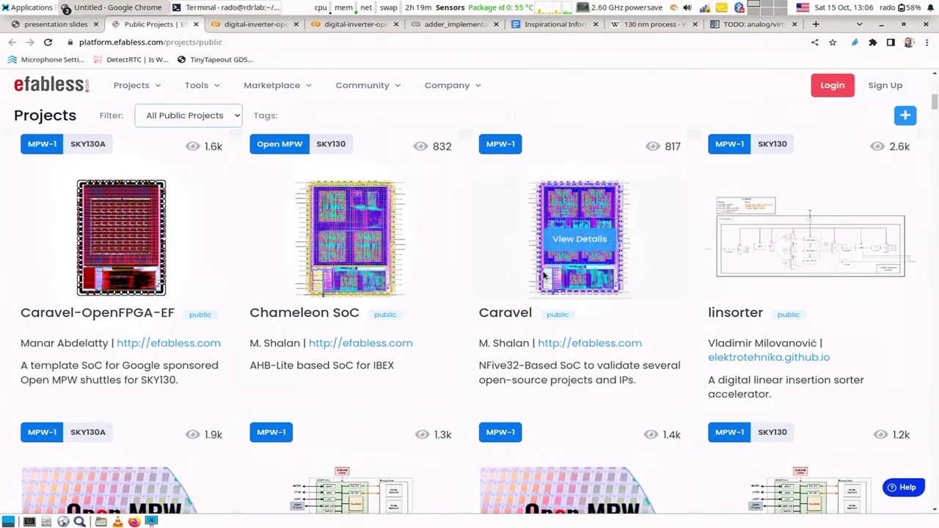
Browse further through the public projects, from the remaining MPW-1 entries into the MPW-2 and 2106Q designs.
{"action": "scroll", "coordinate": [544, 283], "scroll_direction": "down", "scroll_amount": 3}
{"action": "scroll", "coordinate": [544, 283], "scroll_direction": "down", "scroll_amount": 10}
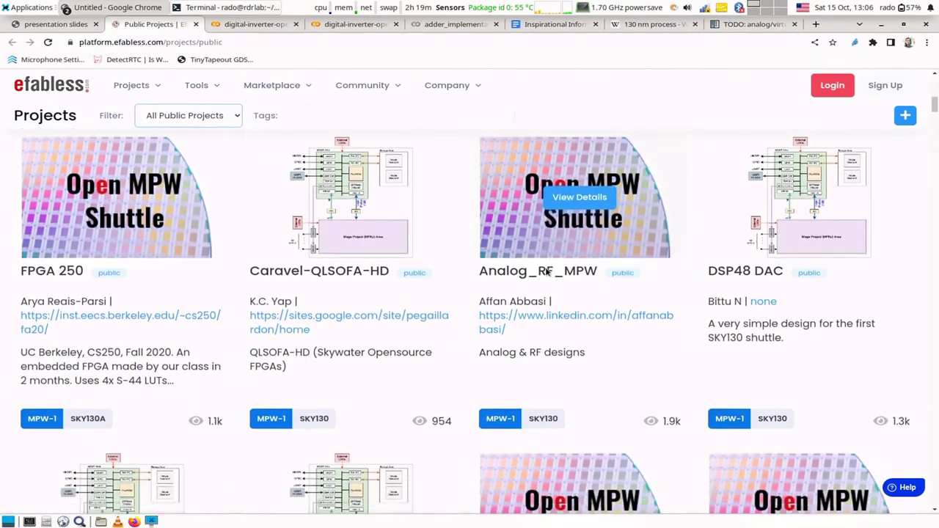
{"action": "scroll", "coordinate": [546, 265], "scroll_direction": "down", "scroll_amount": 4}
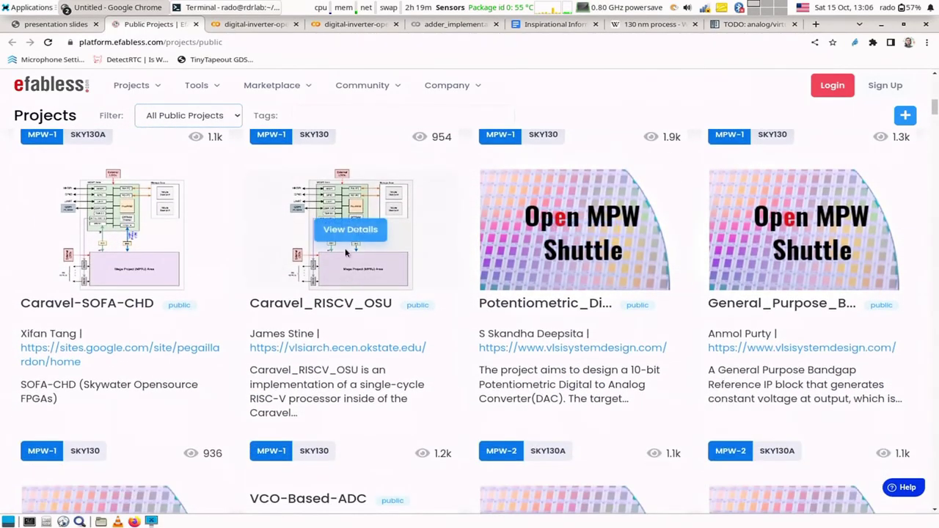
{"action": "scroll", "coordinate": [630, 257], "scroll_direction": "down", "scroll_amount": 8}
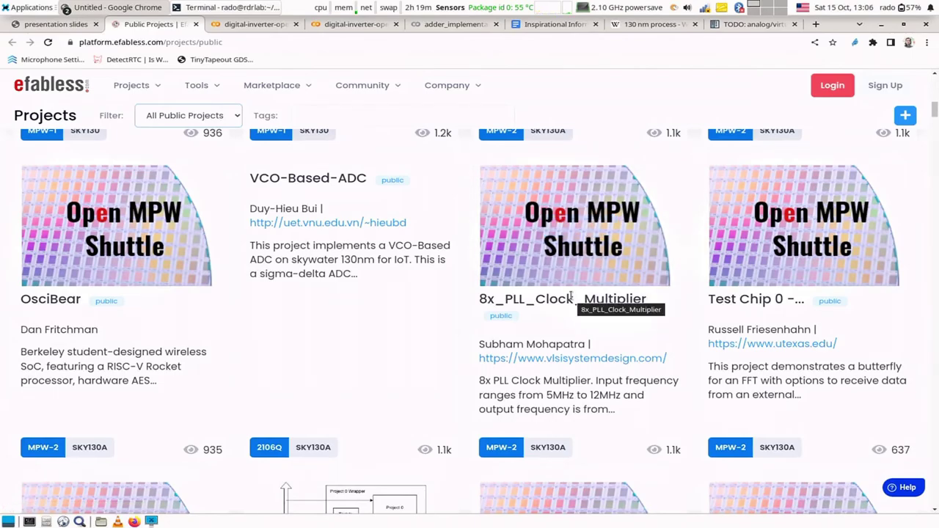
{"action": "scroll", "coordinate": [542, 301], "scroll_direction": "down", "scroll_amount": 6}
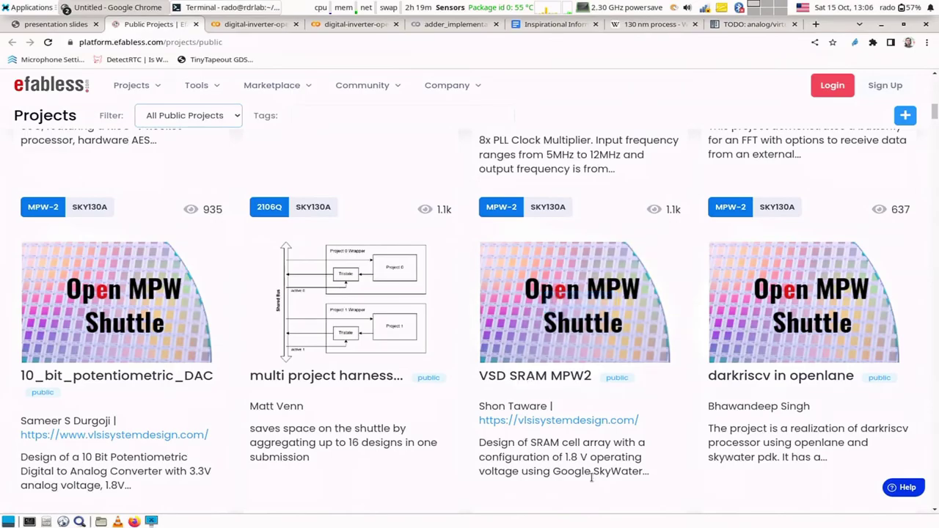
{"action": "scroll", "coordinate": [560, 321], "scroll_direction": "down", "scroll_amount": 5}
{"action": "scroll", "coordinate": [558, 321], "scroll_direction": "down", "scroll_amount": 10}
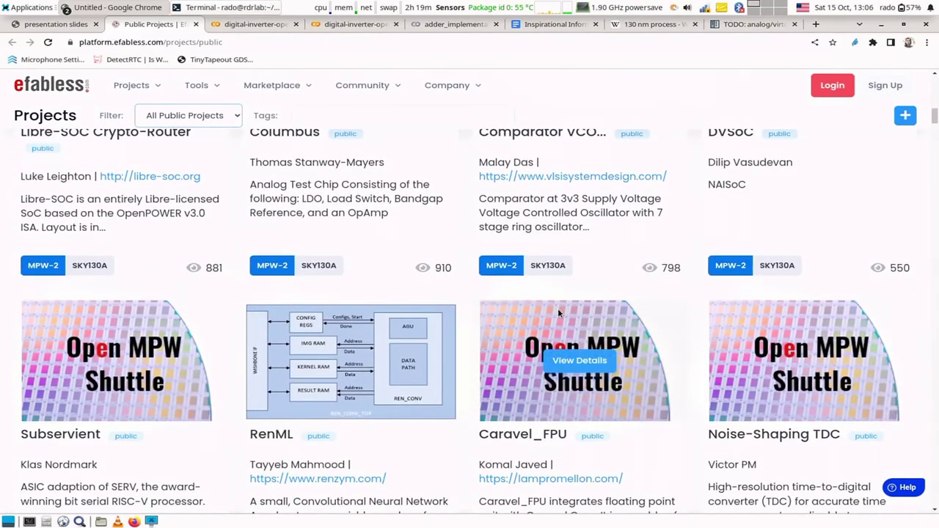
{"action": "scroll", "coordinate": [559, 305], "scroll_direction": "down", "scroll_amount": 9}
{"action": "scroll", "coordinate": [559, 304], "scroll_direction": "down", "scroll_amount": 6}
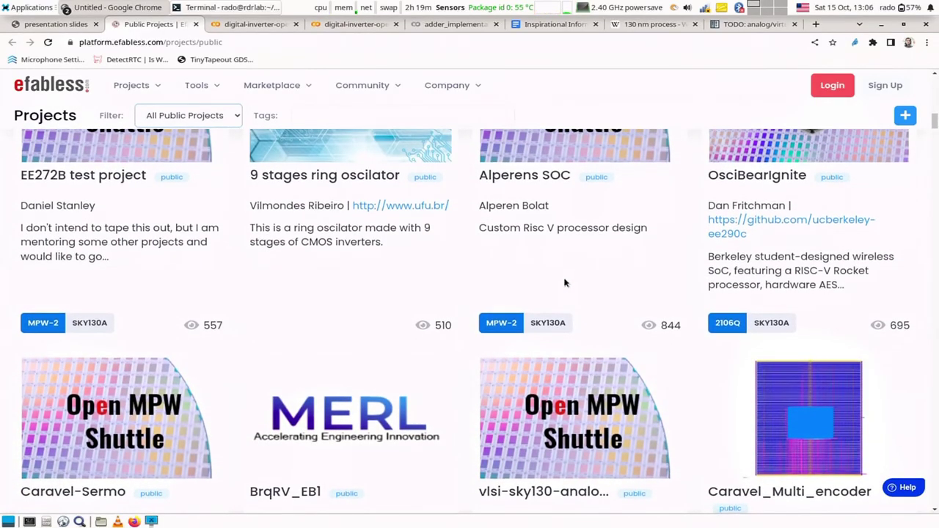
{"action": "scroll", "coordinate": [564, 282], "scroll_direction": "down", "scroll_amount": 9}
{"action": "scroll", "coordinate": [565, 283], "scroll_direction": "down", "scroll_amount": 16}
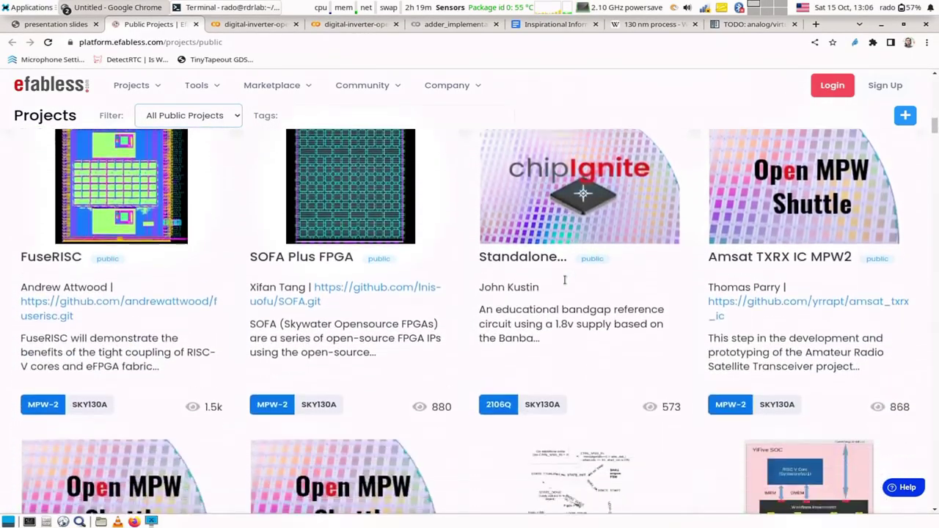
{"action": "scroll", "coordinate": [575, 283], "scroll_direction": "down", "scroll_amount": 4}
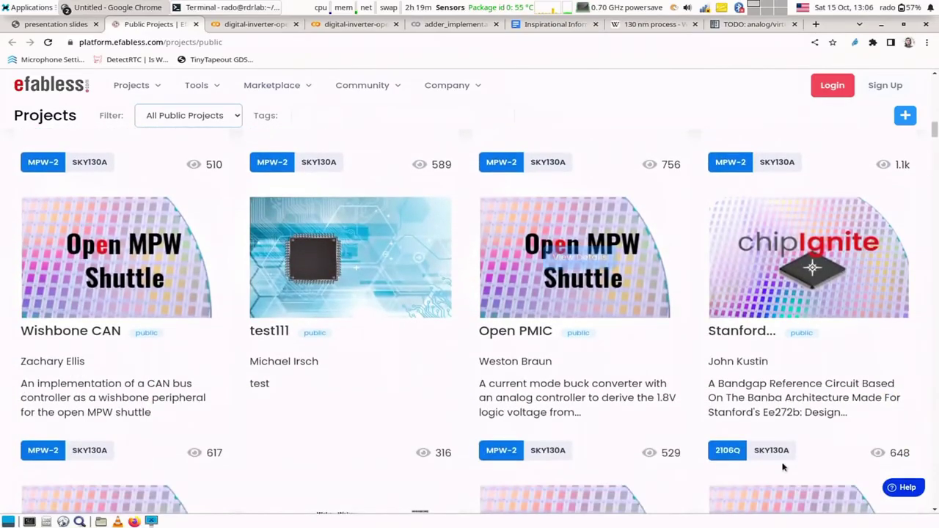
{"action": "scroll", "coordinate": [512, 382], "scroll_direction": "down", "scroll_amount": 5}
{"action": "scroll", "coordinate": [512, 382], "scroll_direction": "down", "scroll_amount": 5}
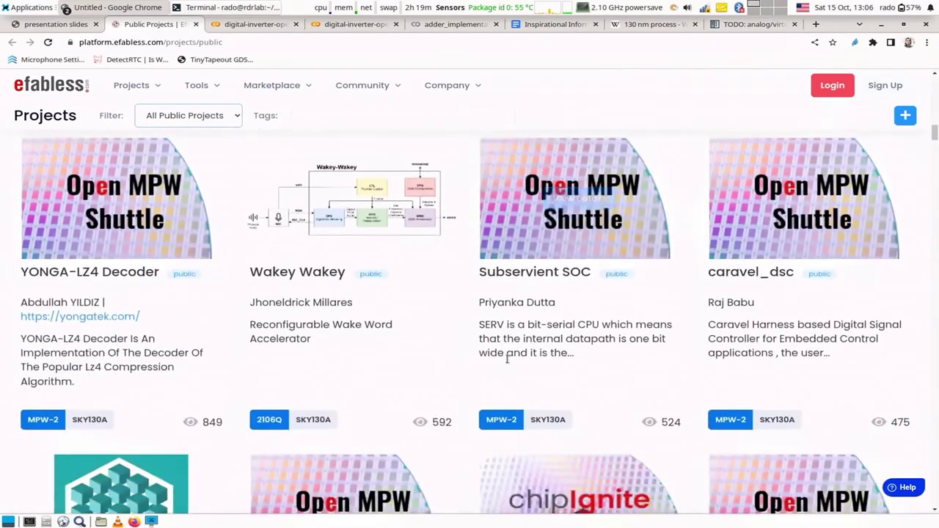
{"action": "scroll", "coordinate": [606, 426], "scroll_direction": "down", "scroll_amount": 12}
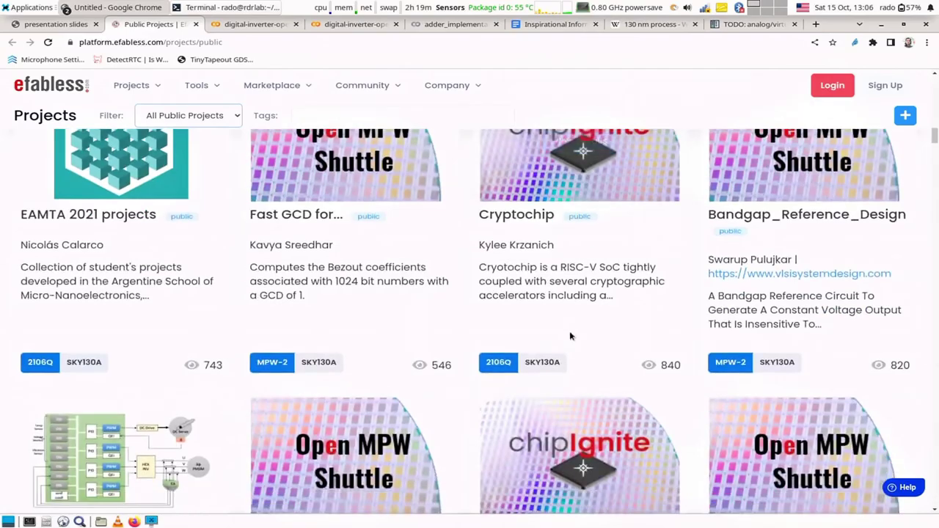
{"action": "scroll", "coordinate": [570, 334], "scroll_direction": "down", "scroll_amount": 5}
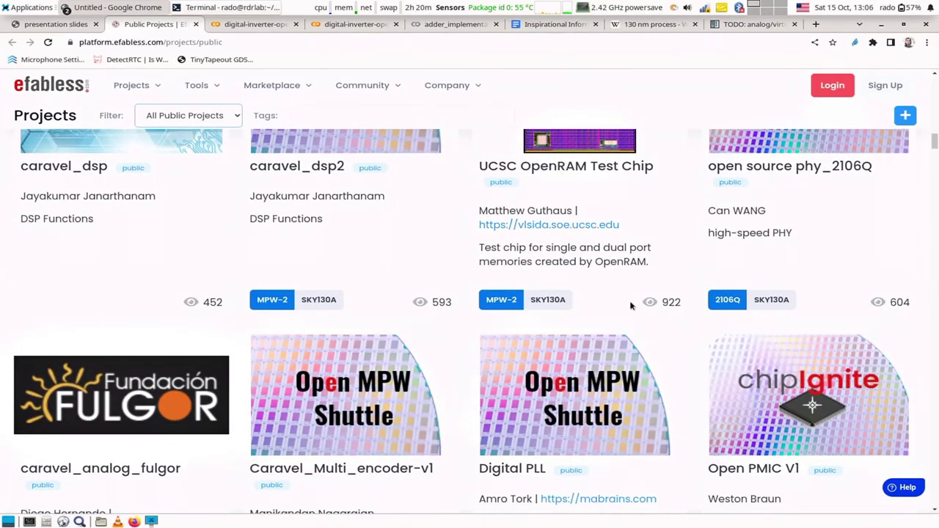
View the details of the UCSC OpenRAM Test Chip project, and go back to the public project list.
{"action": "scroll", "coordinate": [616, 293], "scroll_direction": "up", "scroll_amount": 3}
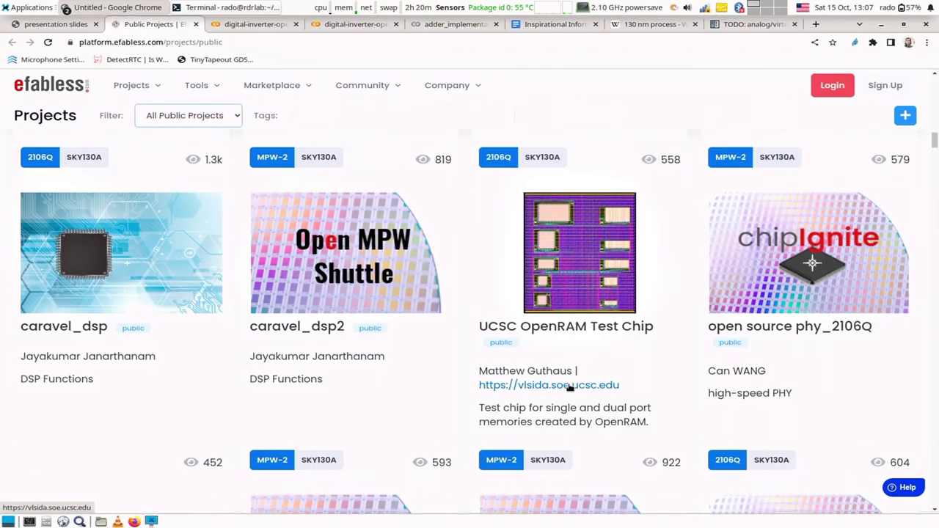
{"action": "left_click", "coordinate": [575, 257]}
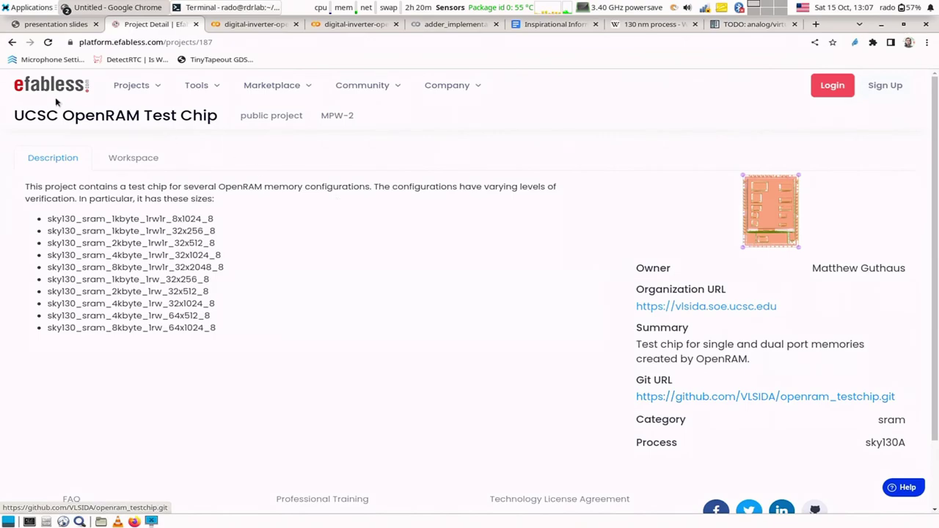
{"action": "left_click", "coordinate": [12, 42]}
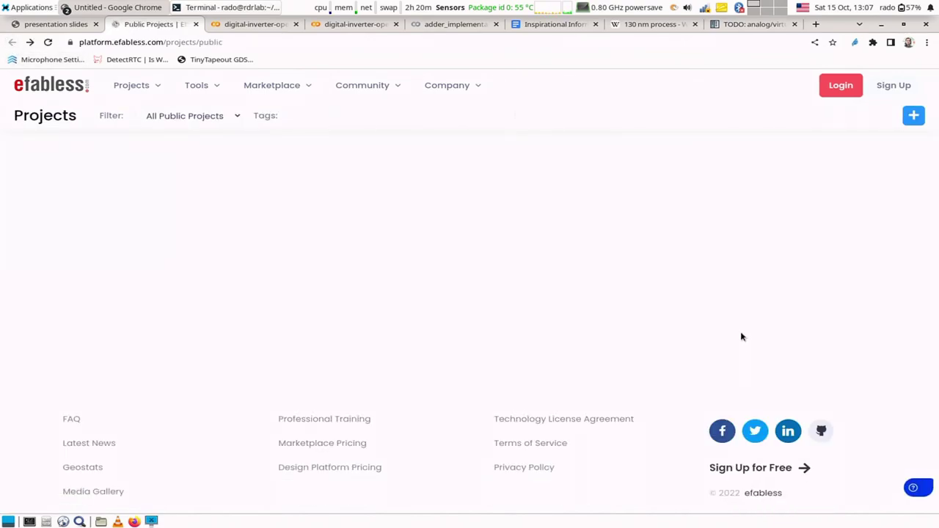
Return to the presentation and advance to the Skywater 90 nm text on the "What is comming next ?" slide.
{"action": "left_click", "coordinate": [58, 25]}
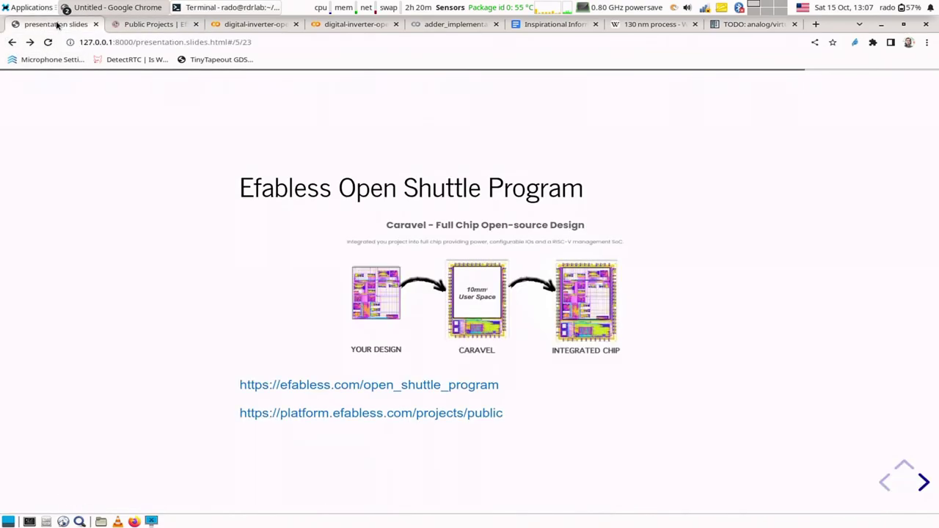
{"action": "key", "text": "Right"}
{"action": "key", "text": "Left"}
{"action": "key", "text": "Right"}
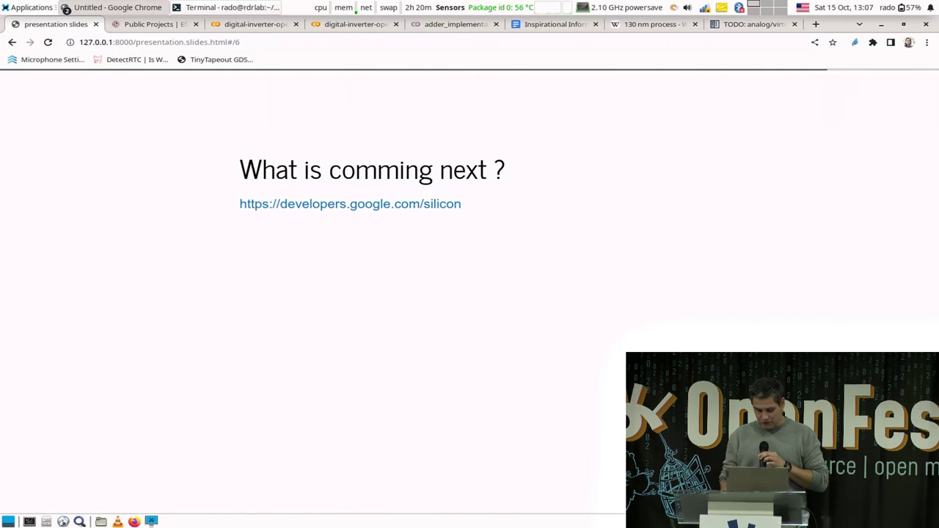
{"action": "key", "text": "Right"}
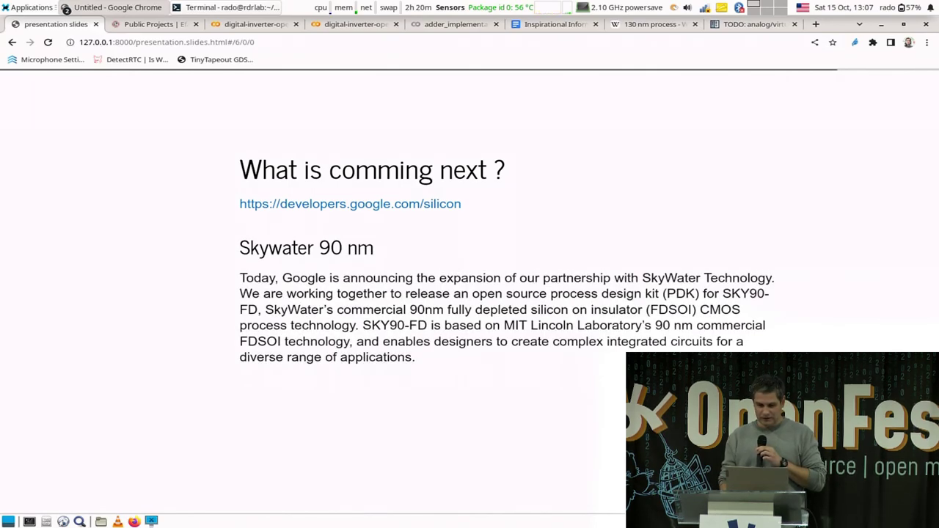
Reveal the GlobalFoundries 0.18UM 3.3V text and advance to the slide answering the title's question.
{"action": "key", "text": "Right"}
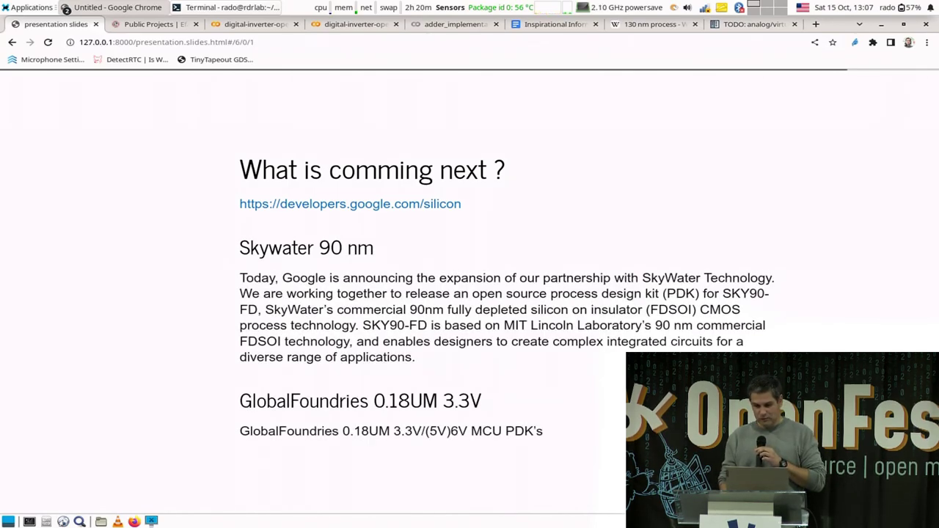
{"action": "key", "text": "Right"}
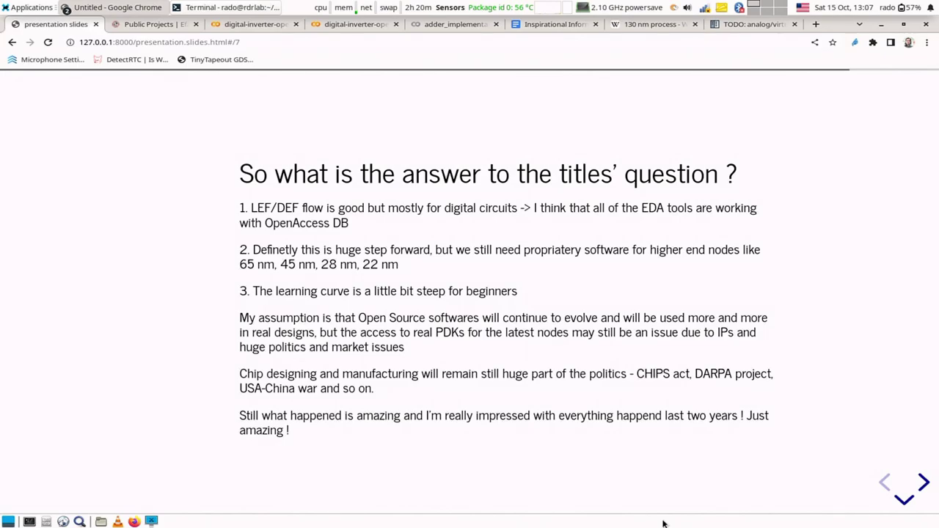
Go down to the References page of educational resources and advance past the graffiti picture to the closing "Thank you" slide.
{"action": "key", "text": "Down"}
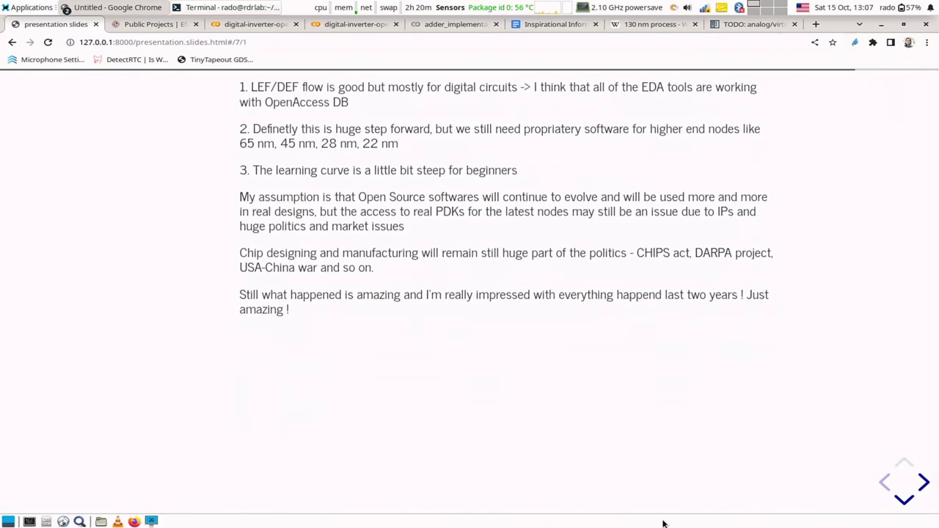
{"action": "key", "text": "Down"}
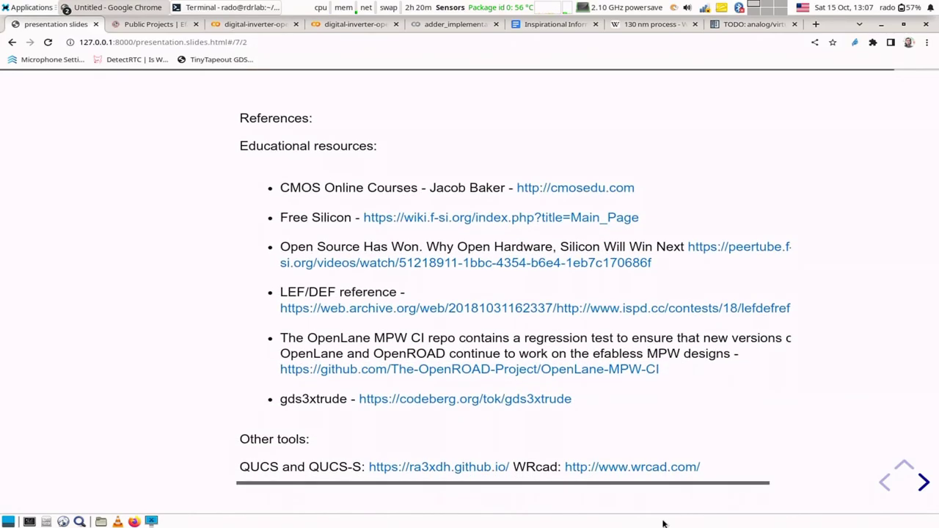
{"action": "key", "text": "Right"}
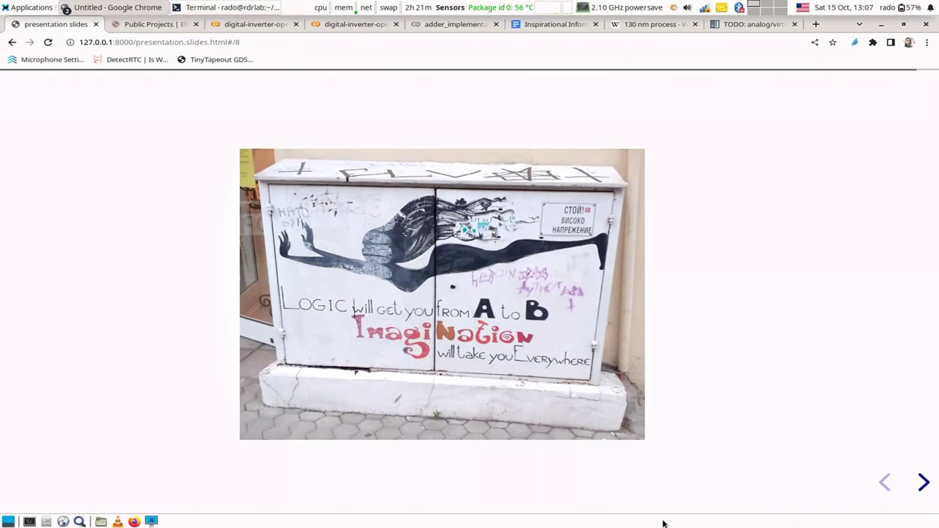
{"action": "key", "text": "Right"}
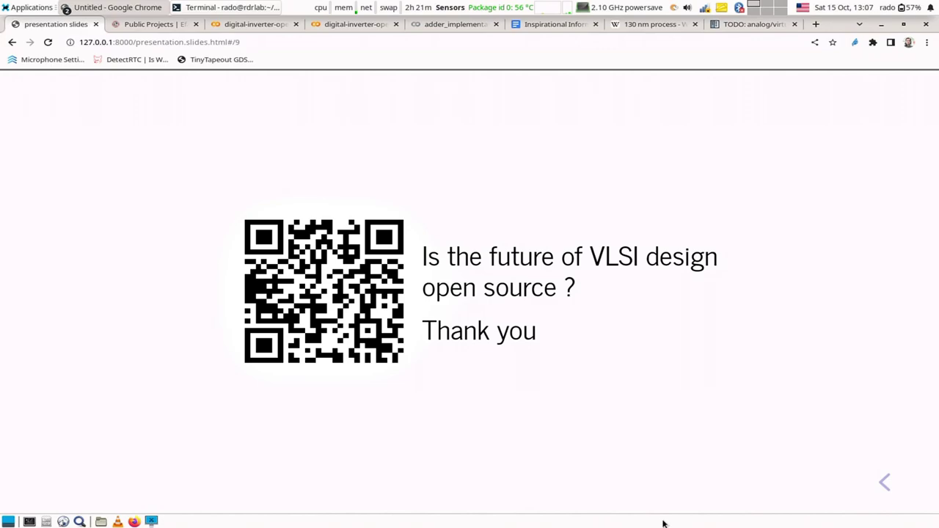